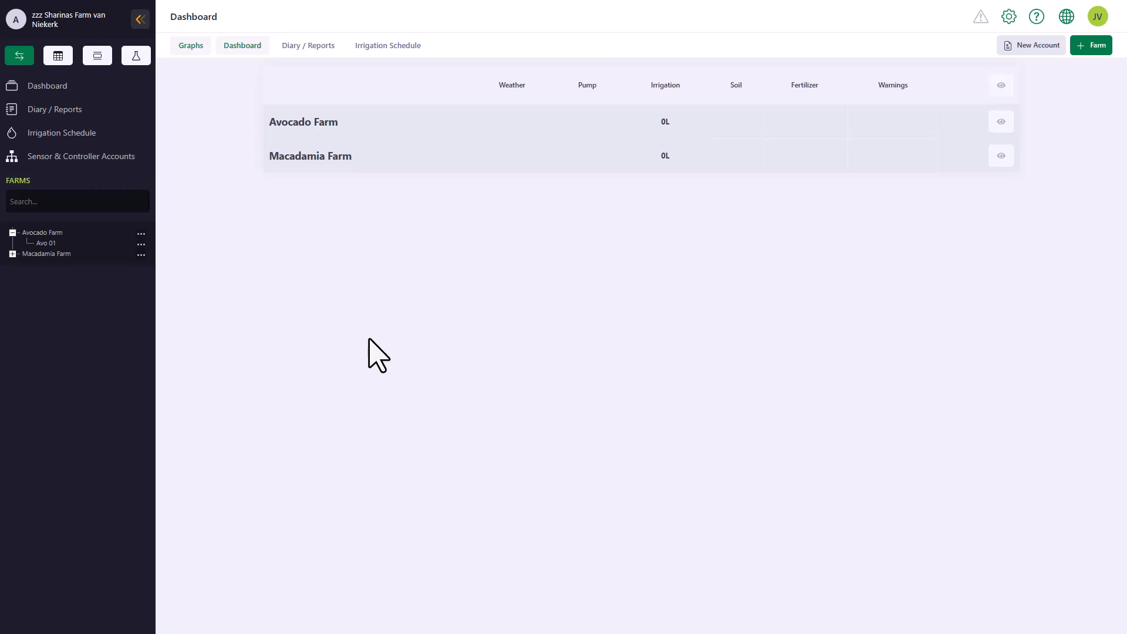
# Open the Fertilizer & Irrigation management page of the Macadamia Farm
pyautogui.click(306, 158)
pyautogui.click(306, 157)
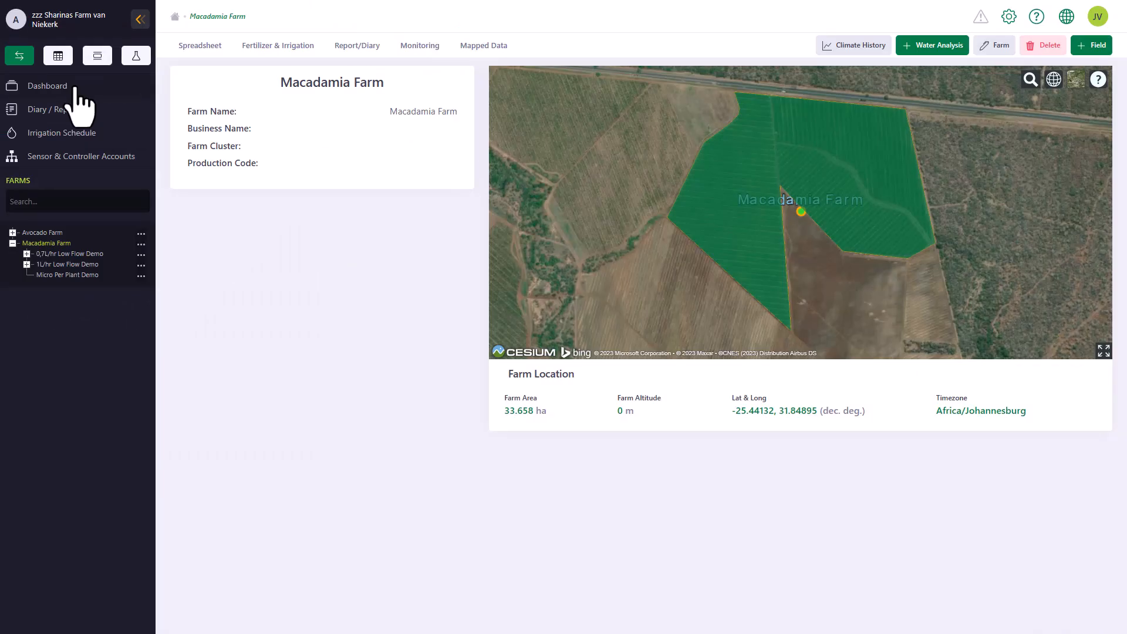
pyautogui.click(36, 177)
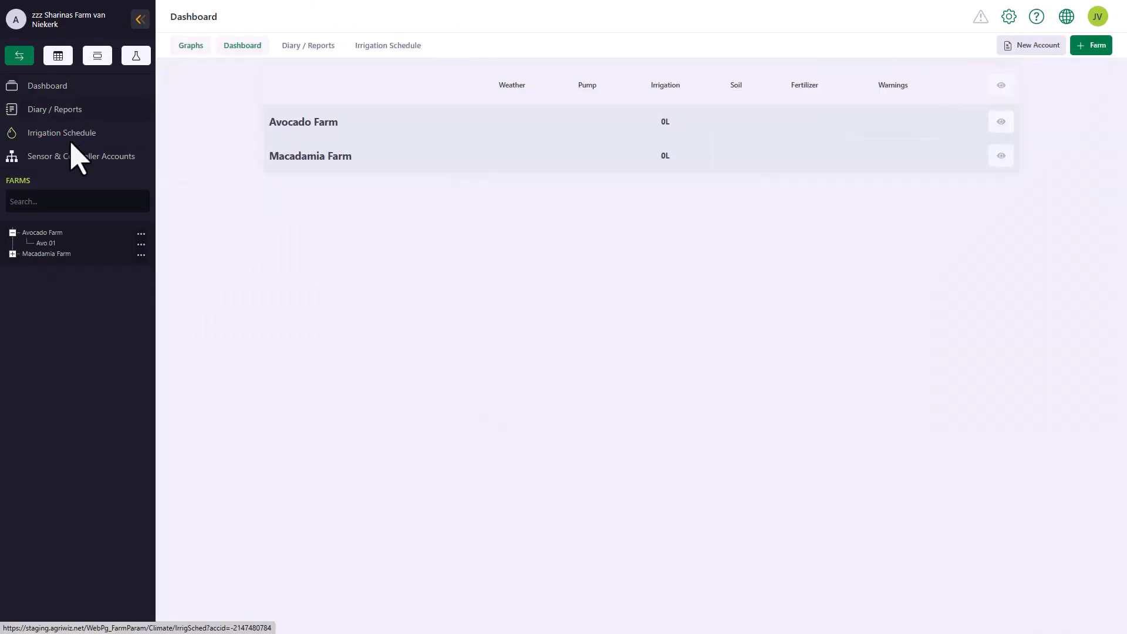
pyautogui.click(53, 256)
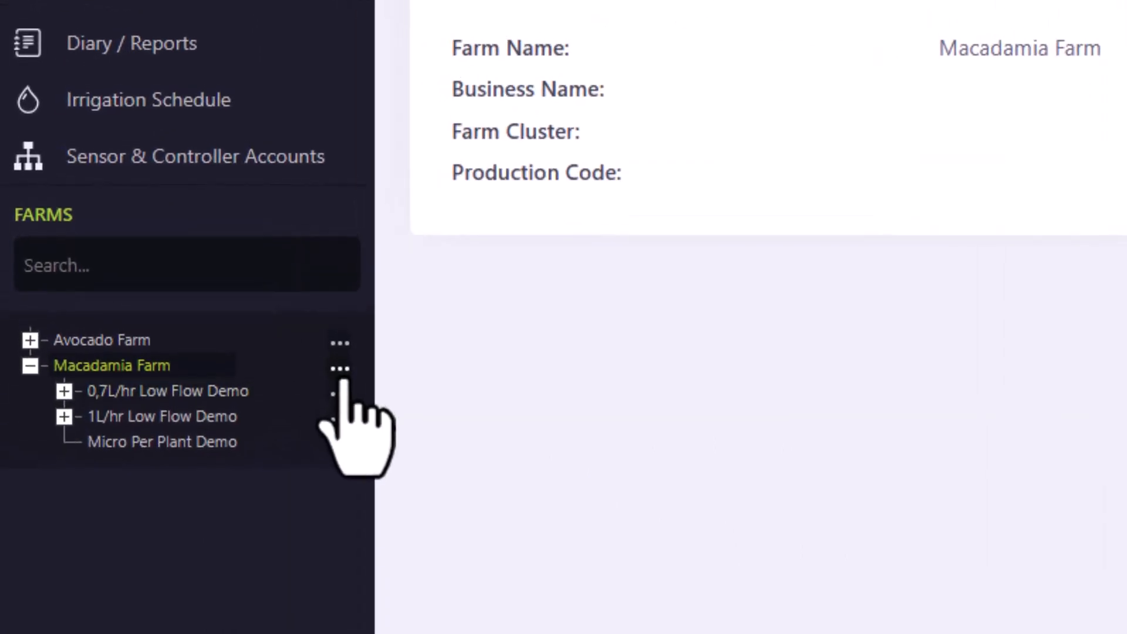
pyautogui.click(341, 367)
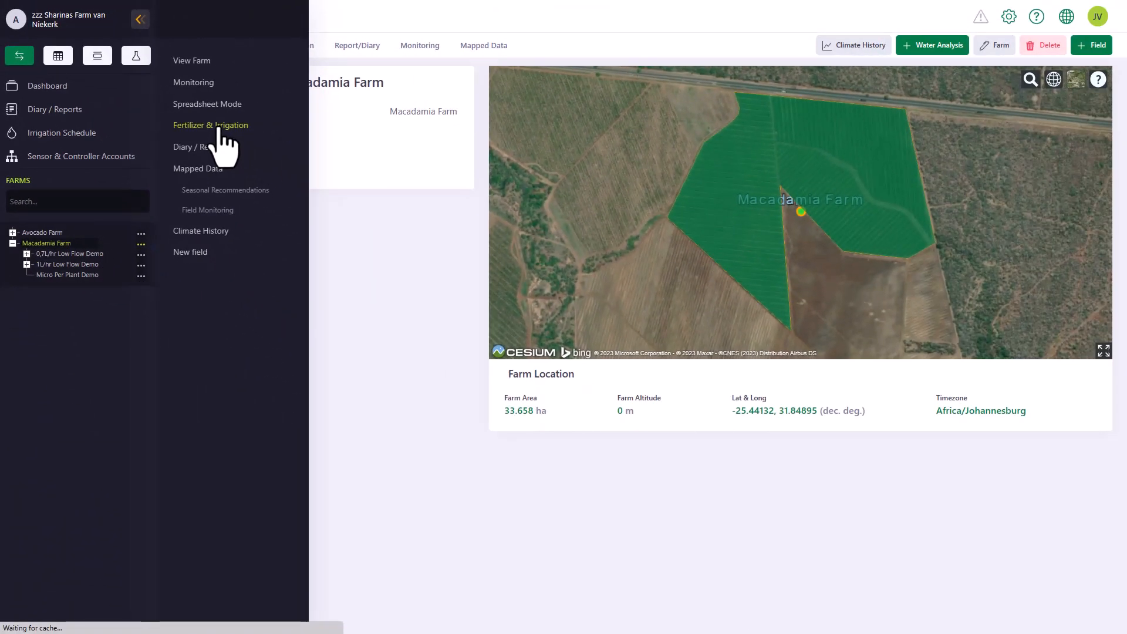
pyautogui.click(218, 128)
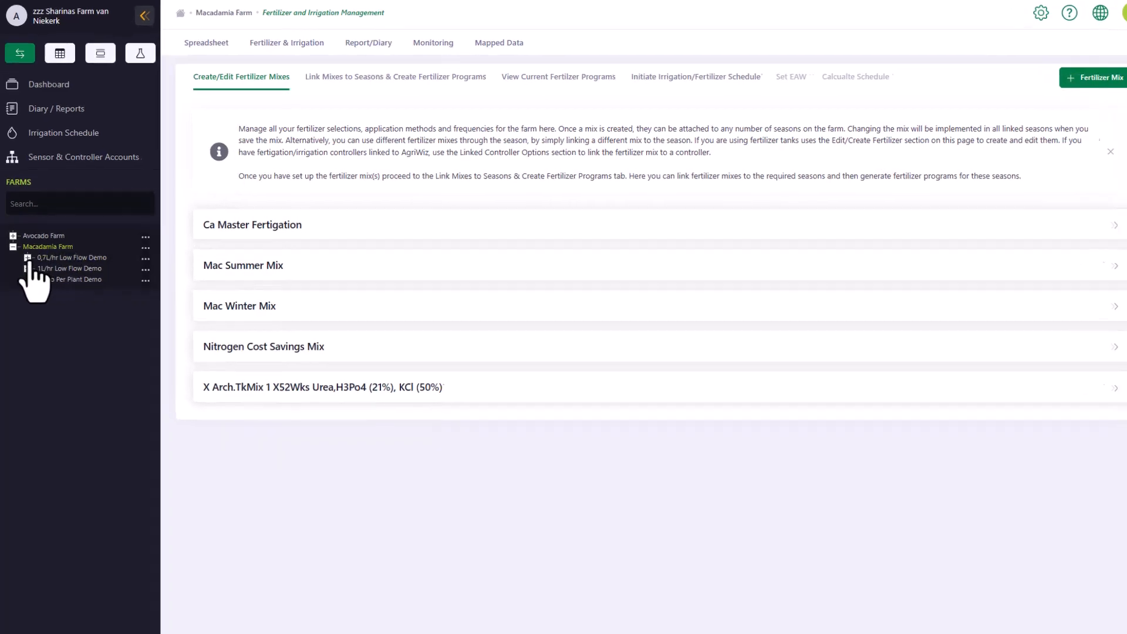
pyautogui.click(27, 257)
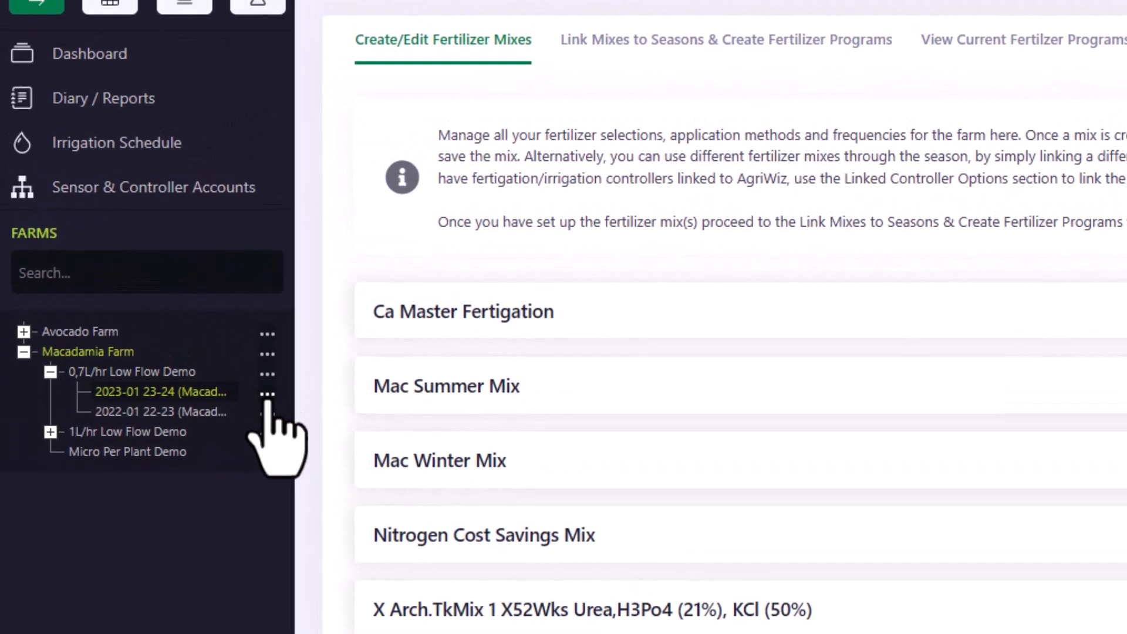
pyautogui.click(145, 269)
pyautogui.click(387, 138)
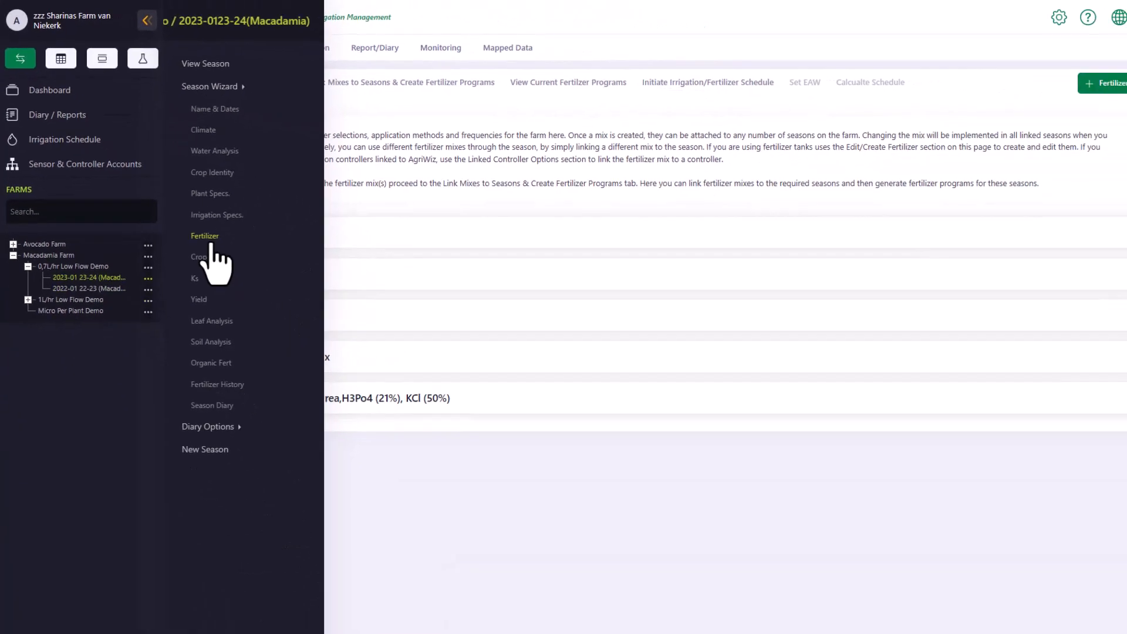
pyautogui.click(215, 483)
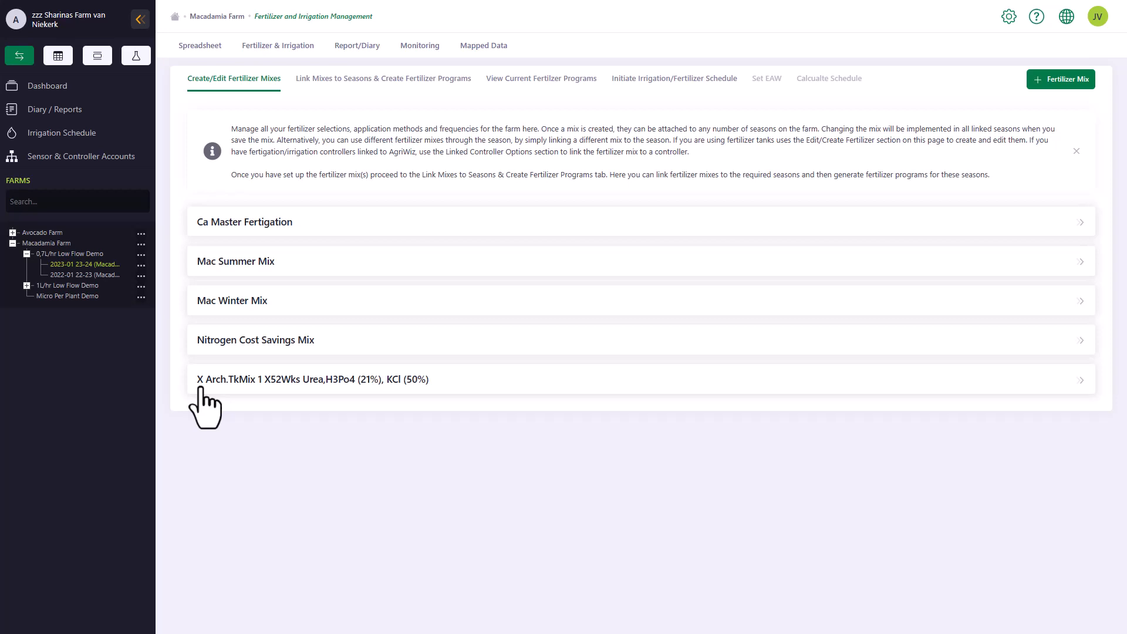
# Rename the fertilizer mix "X Arch.TkMix 1 X52Wks Urea,H3Po4 (21%), KCl (50%)" to "Rename" and save it
pyautogui.click(252, 385)
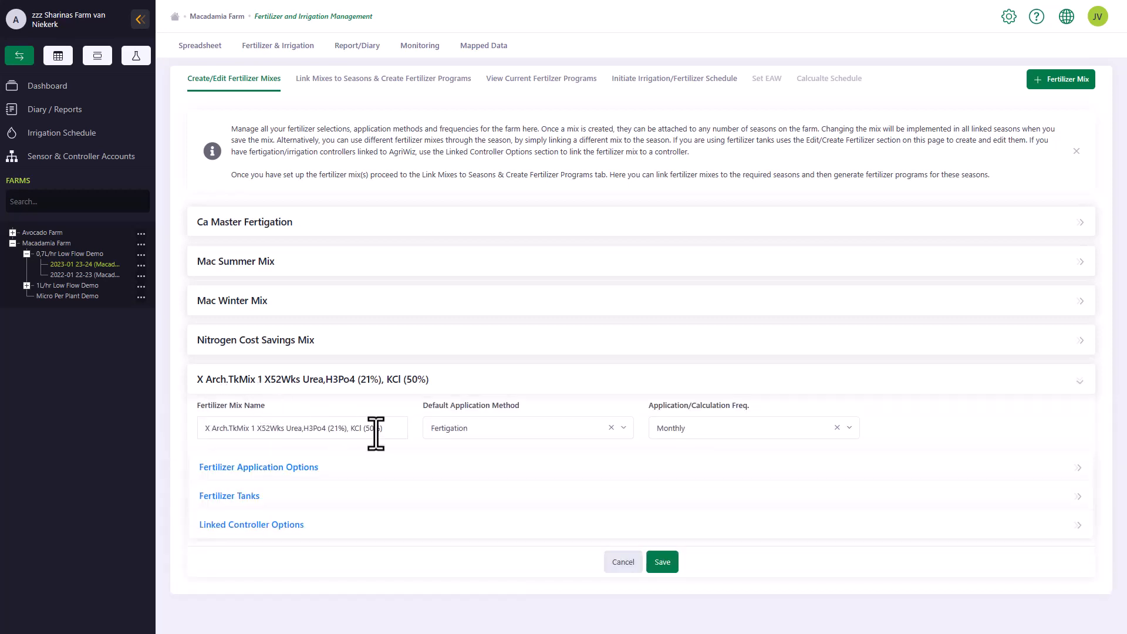
pyautogui.moveTo(402, 435); pyautogui.dragTo(210, 437)
pyautogui.write('Re')
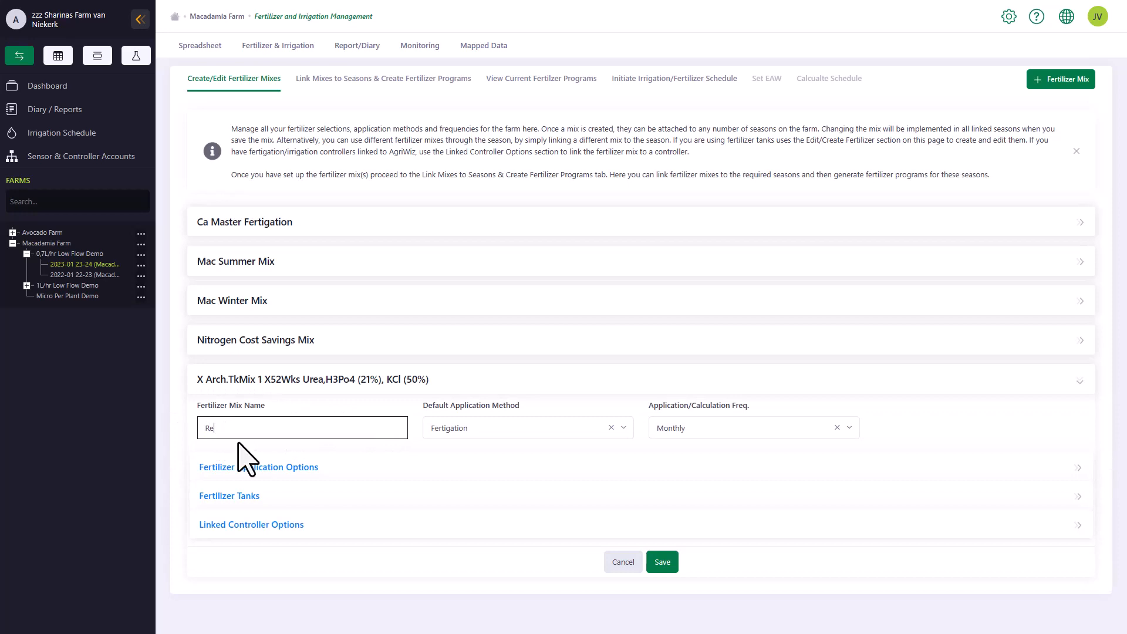
pyautogui.write('name')
pyautogui.click(666, 562)
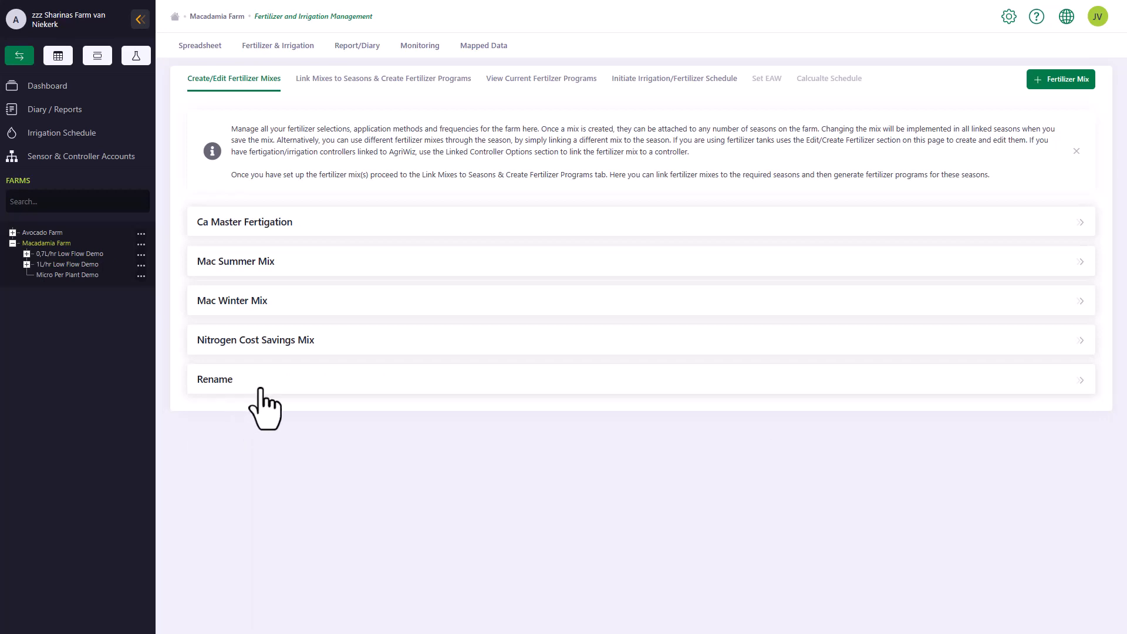
# Start a new fertilizer mix for the farm and name it "Mac Standard Mix"
pyautogui.click(1070, 80)
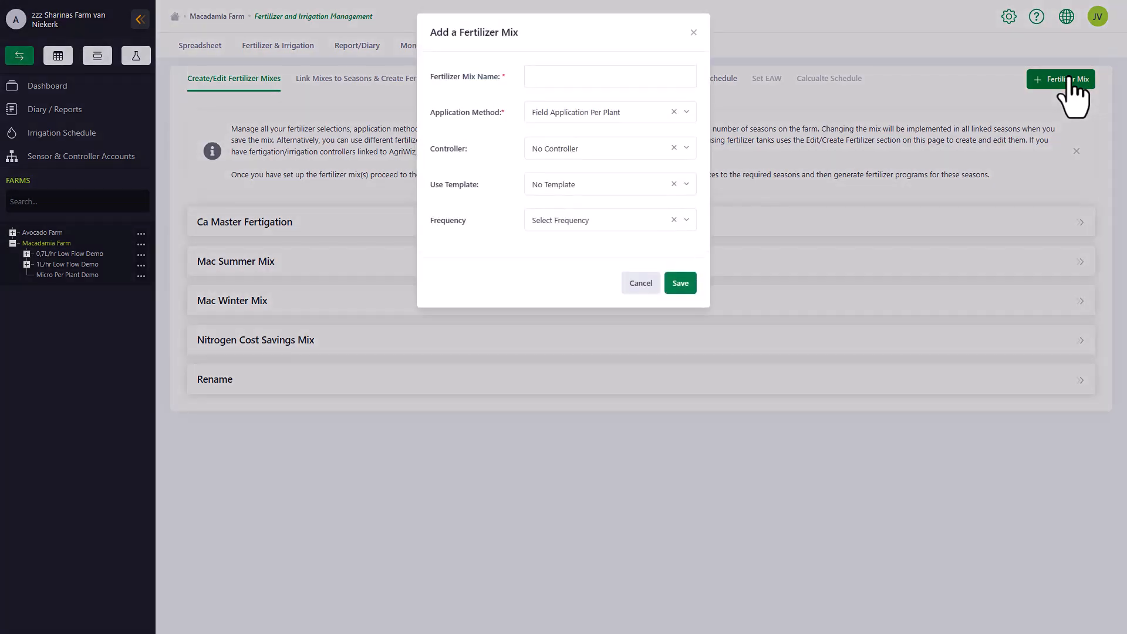
pyautogui.click(599, 79)
pyautogui.write('Mac Stand')
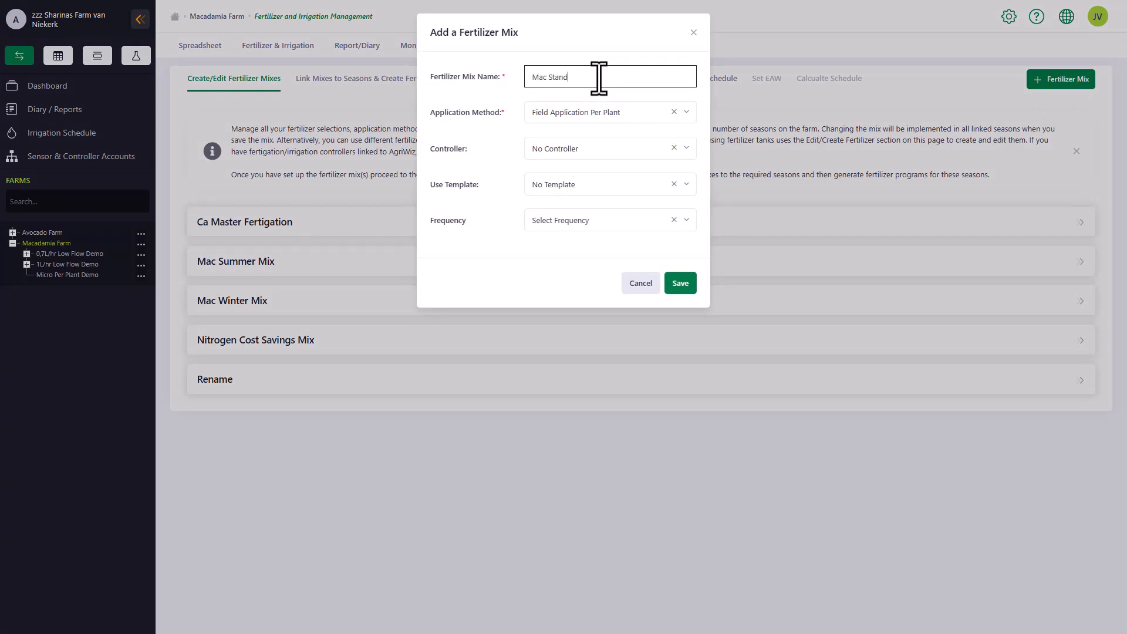
pyautogui.write('ard Mix')
# Set the new mix's application method to Fertigation
pyautogui.click(686, 117)
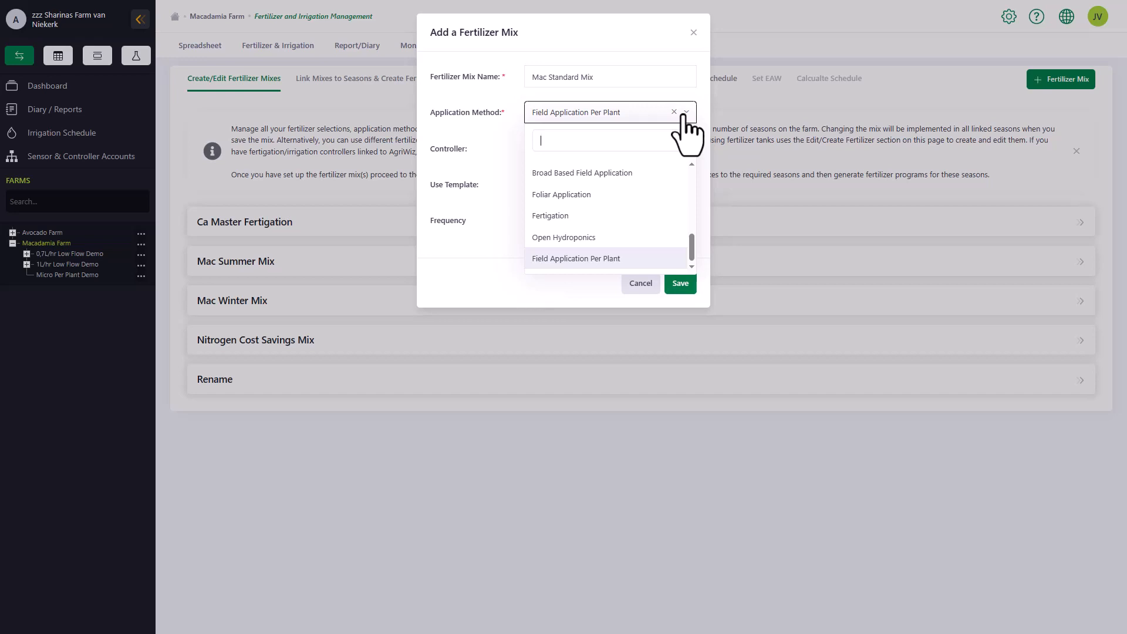
pyautogui.scroll(2, 650, 197)
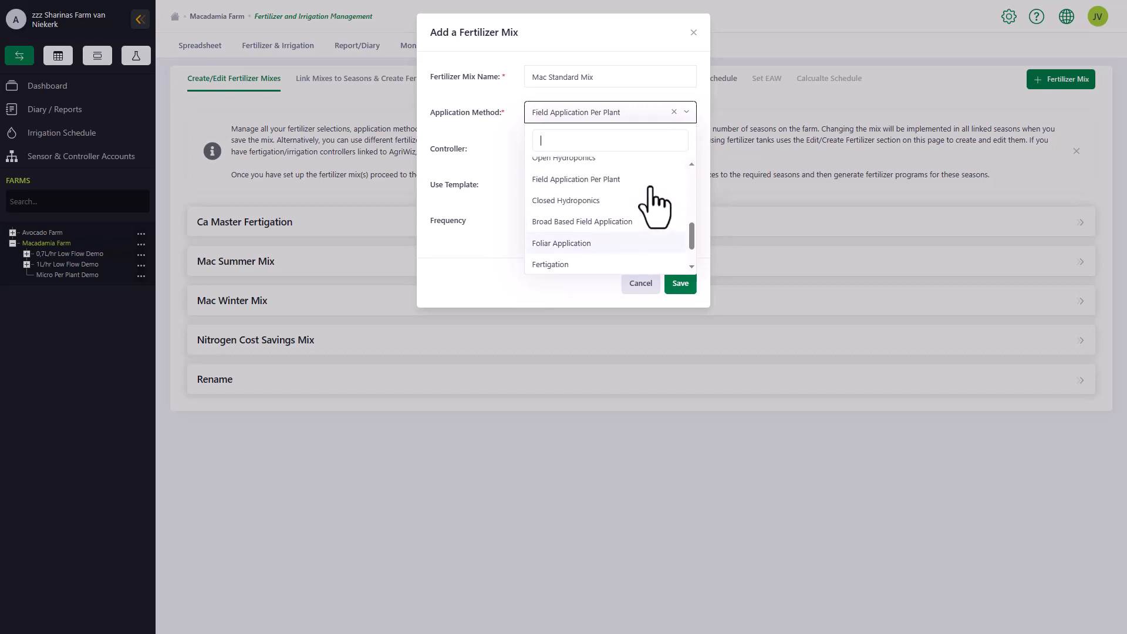
pyautogui.scroll(-2, 654, 203)
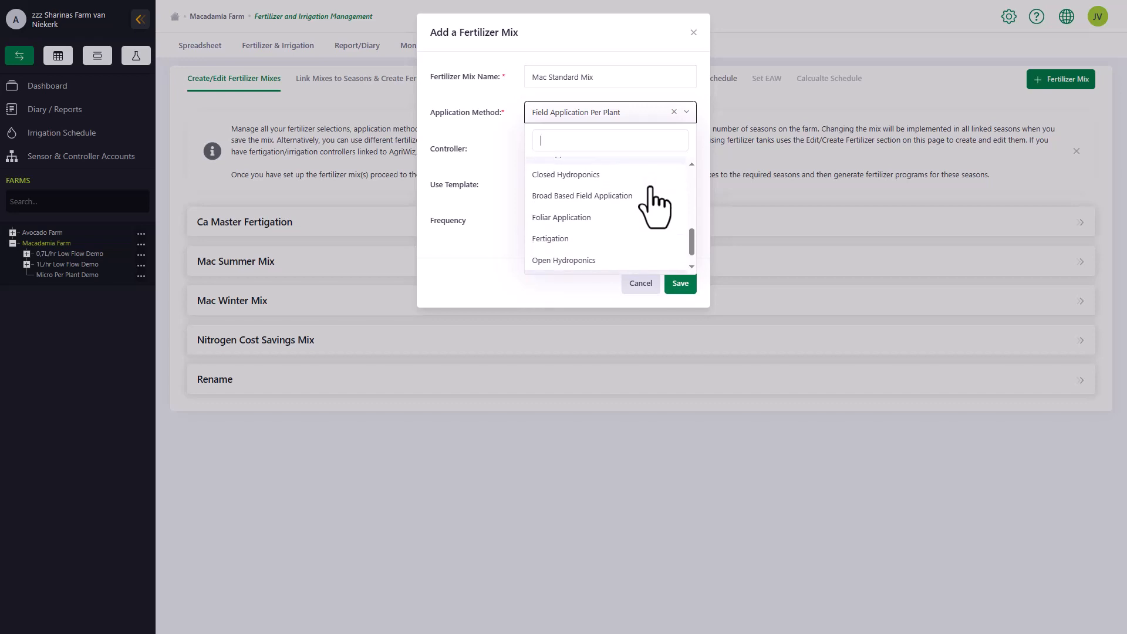
pyautogui.scroll(-1, 654, 207)
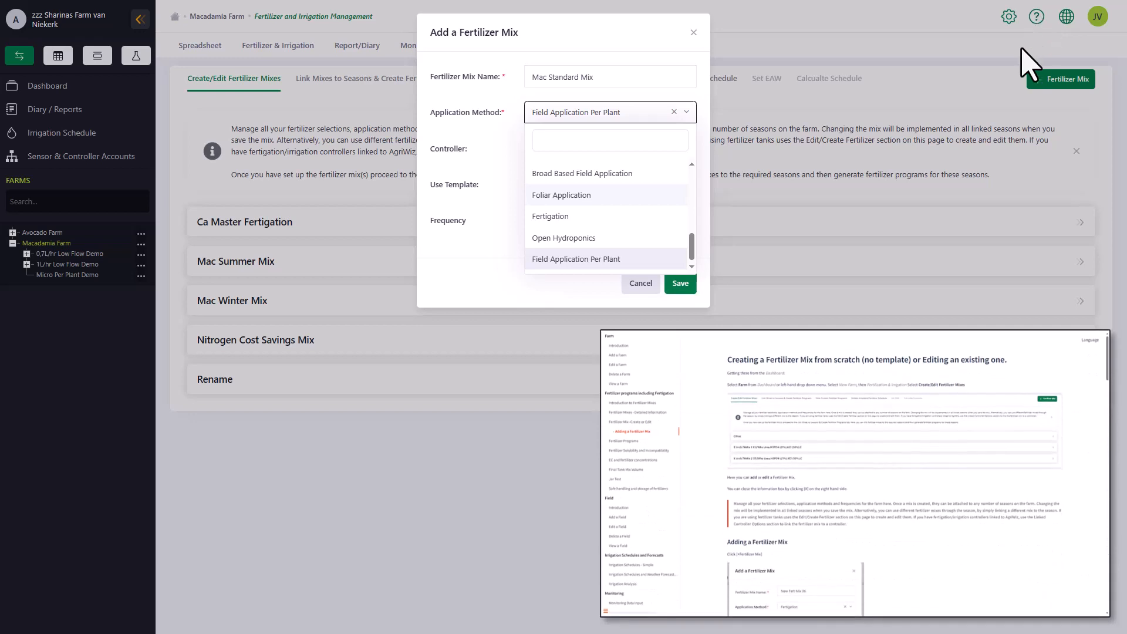
pyautogui.click(578, 217)
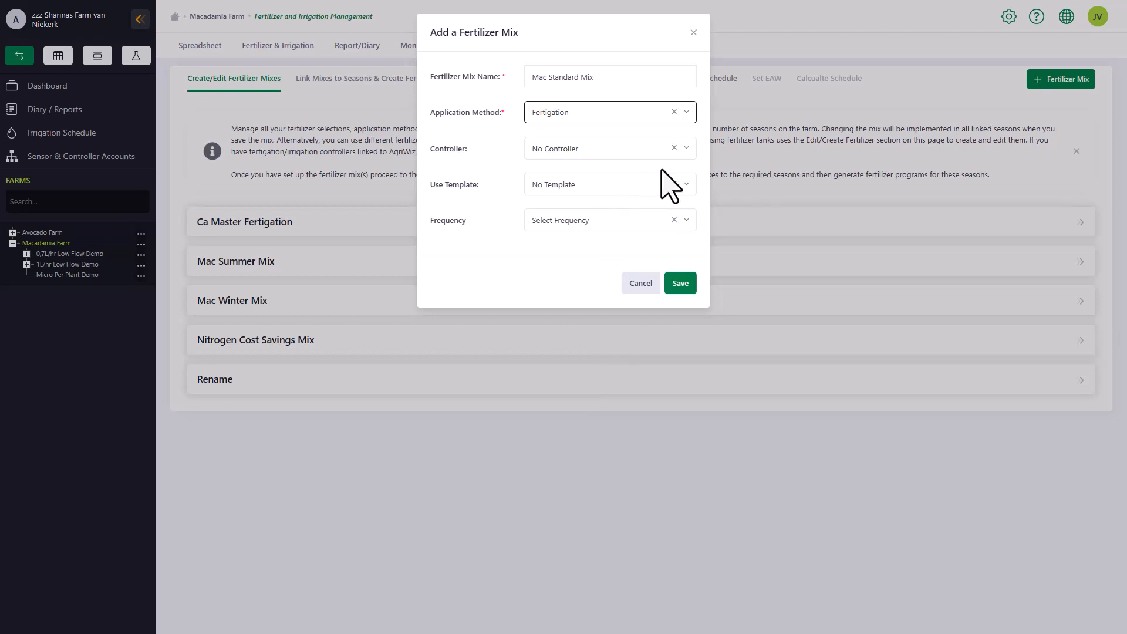
# Review the controller and template choices for the new mix, keeping No Controller and No Template
pyautogui.click(687, 149)
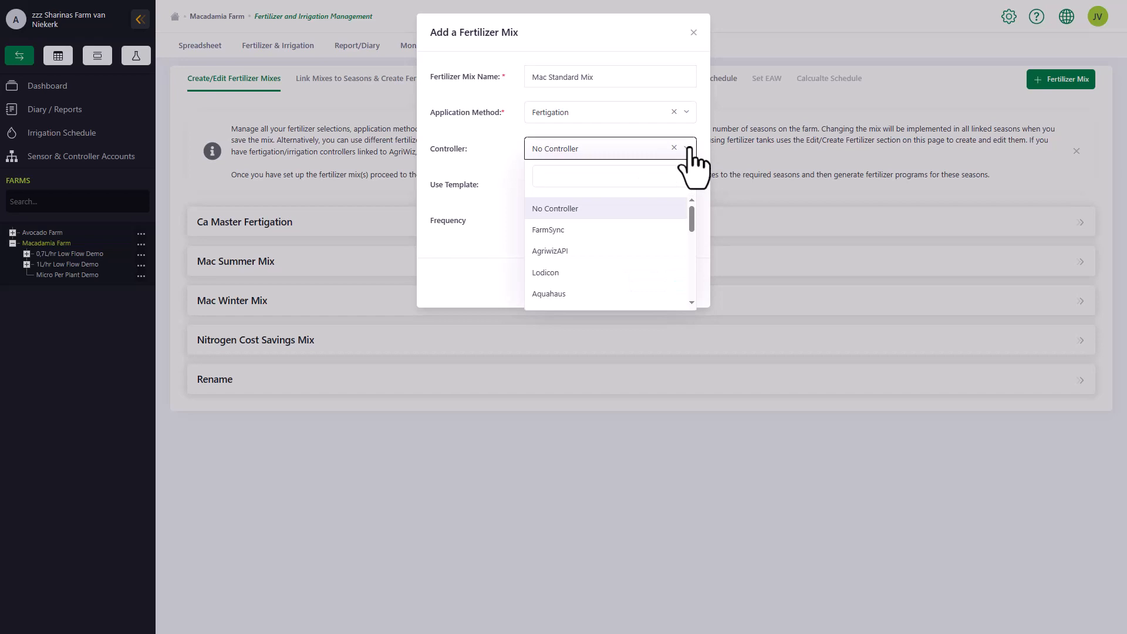
pyautogui.click(688, 149)
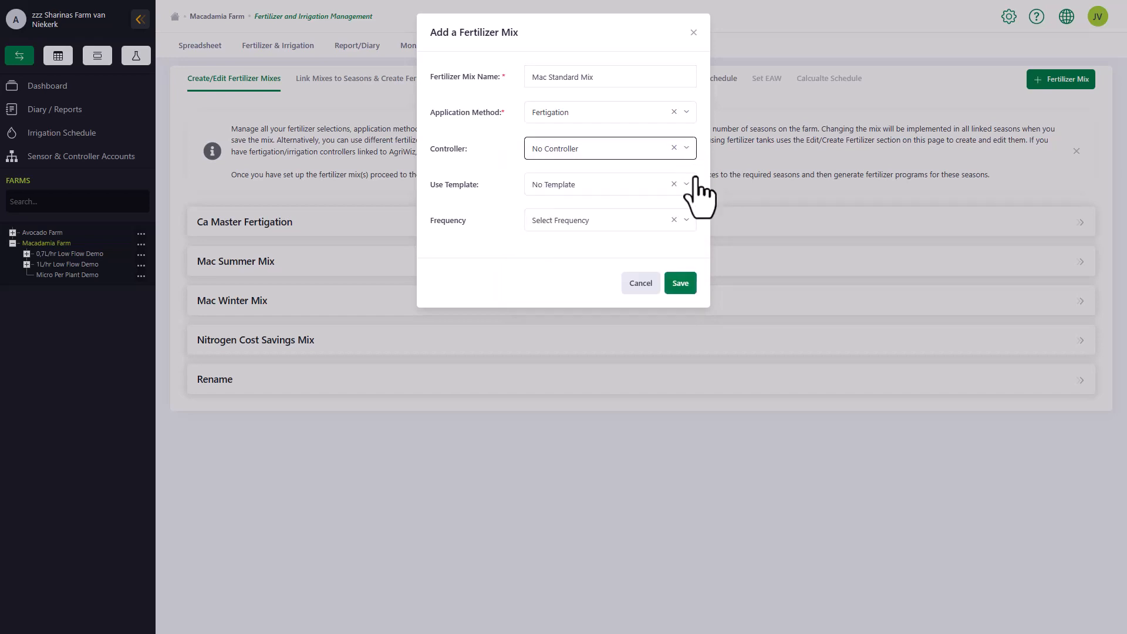
pyautogui.click(687, 185)
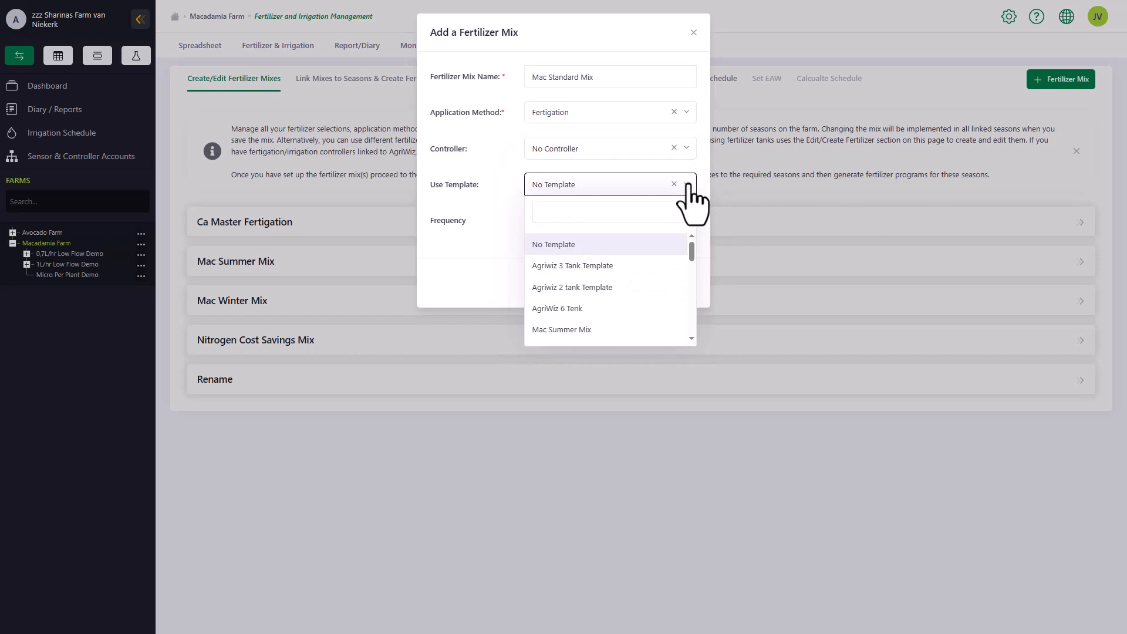
pyautogui.scroll(-3, 663, 294)
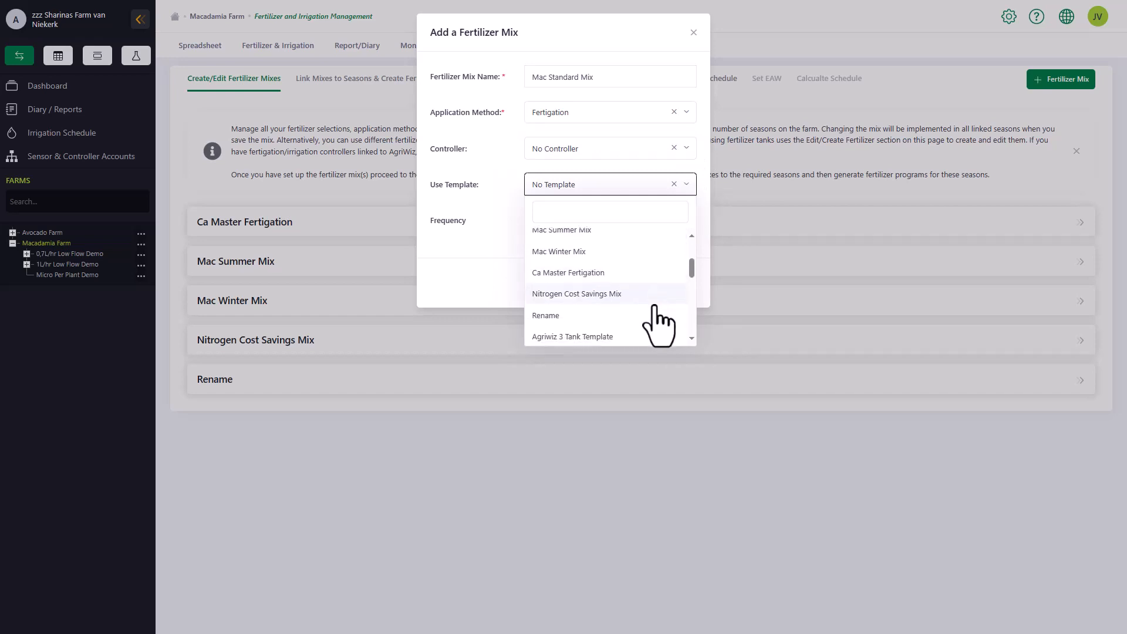
pyautogui.scroll(3, 659, 320)
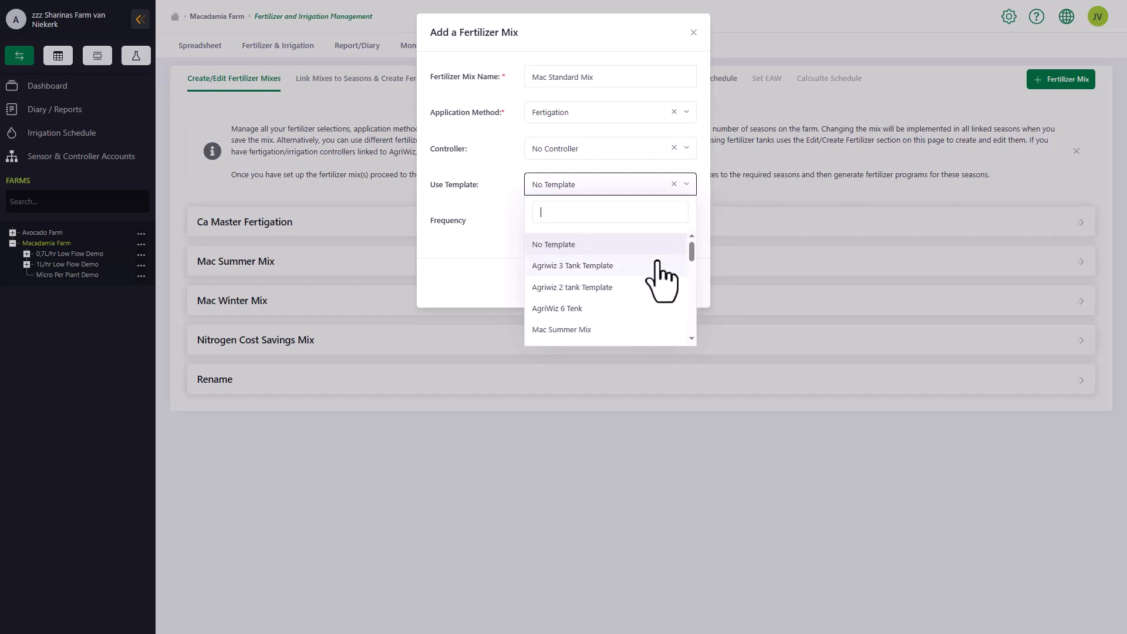
pyautogui.click(689, 187)
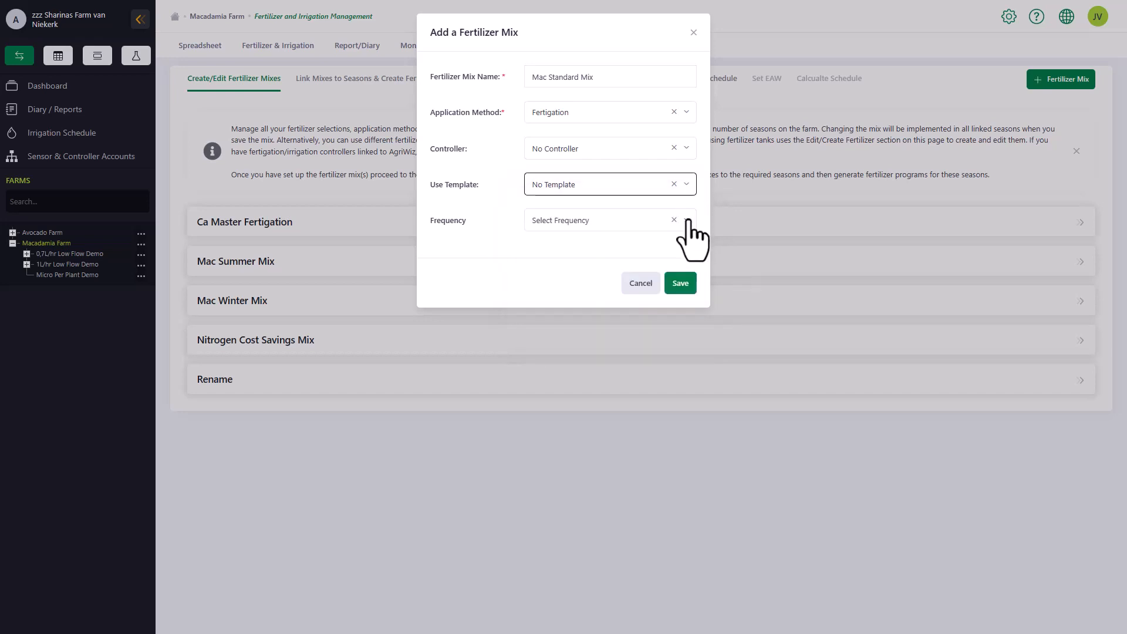
# Set the new mix's frequency to Monthly and save the mix
pyautogui.click(688, 222)
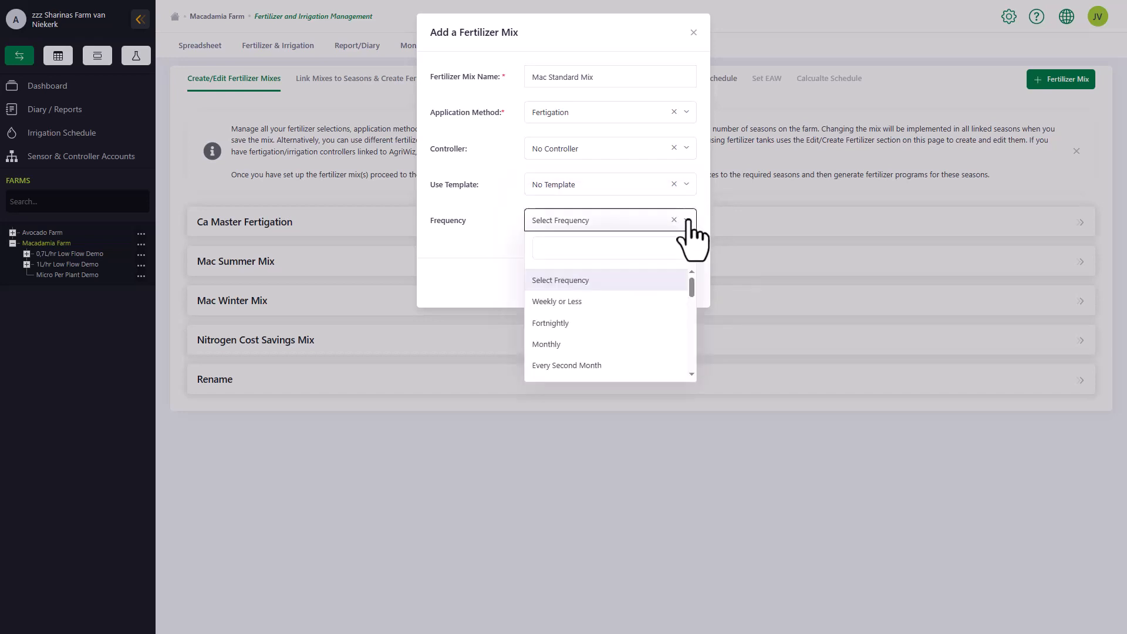
pyautogui.scroll(-2, 664, 293)
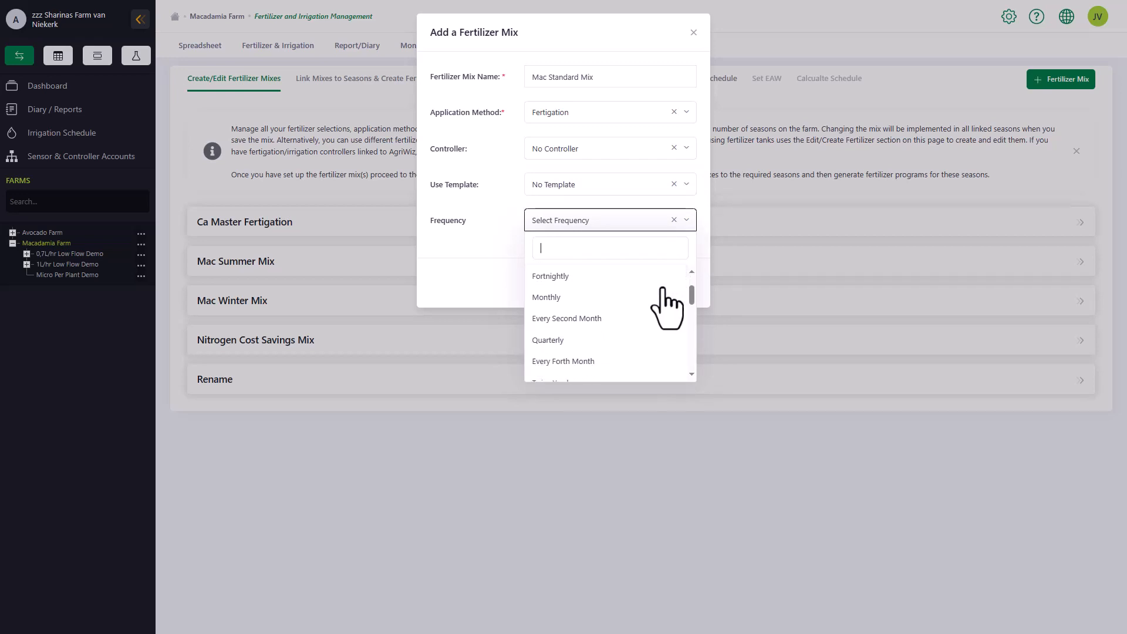
pyautogui.scroll(-2, 663, 288)
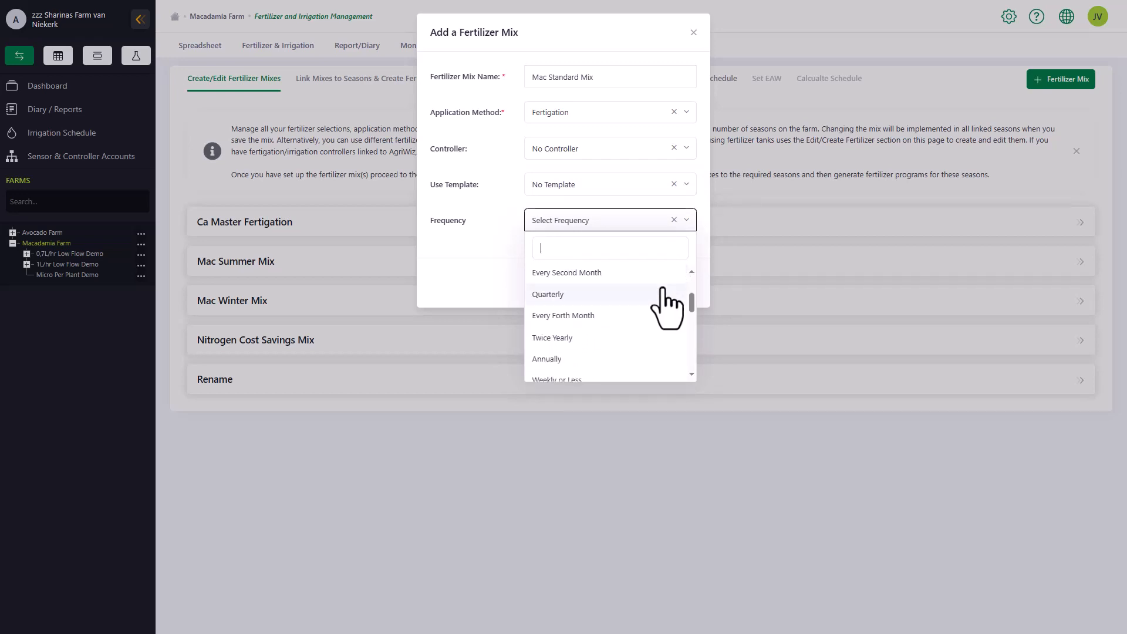
pyautogui.scroll(4, 662, 289)
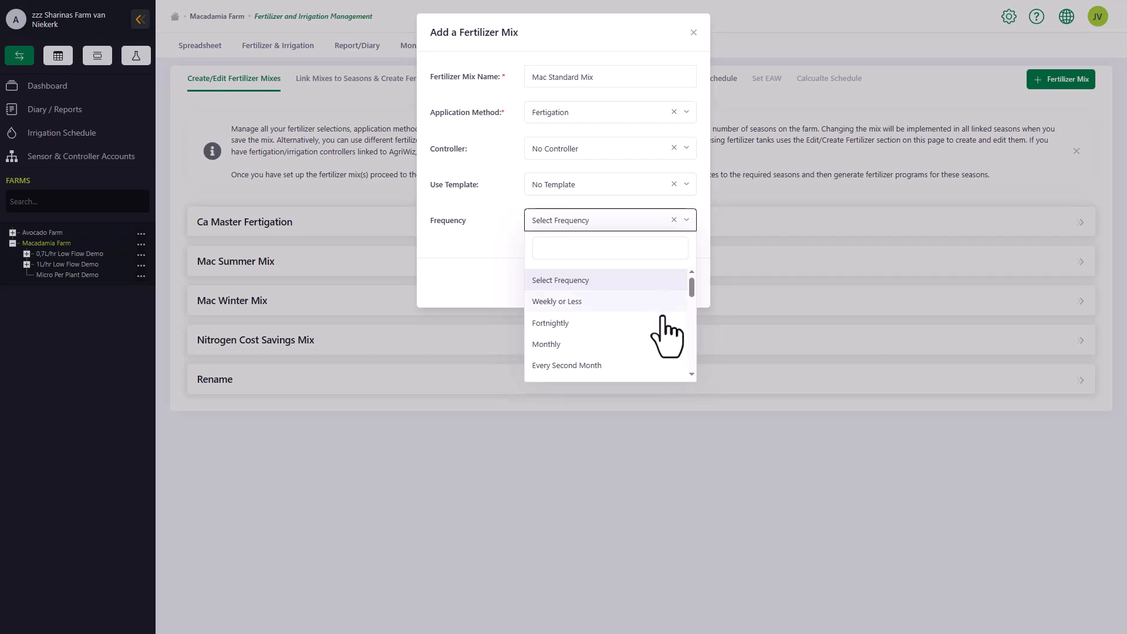
pyautogui.click(599, 344)
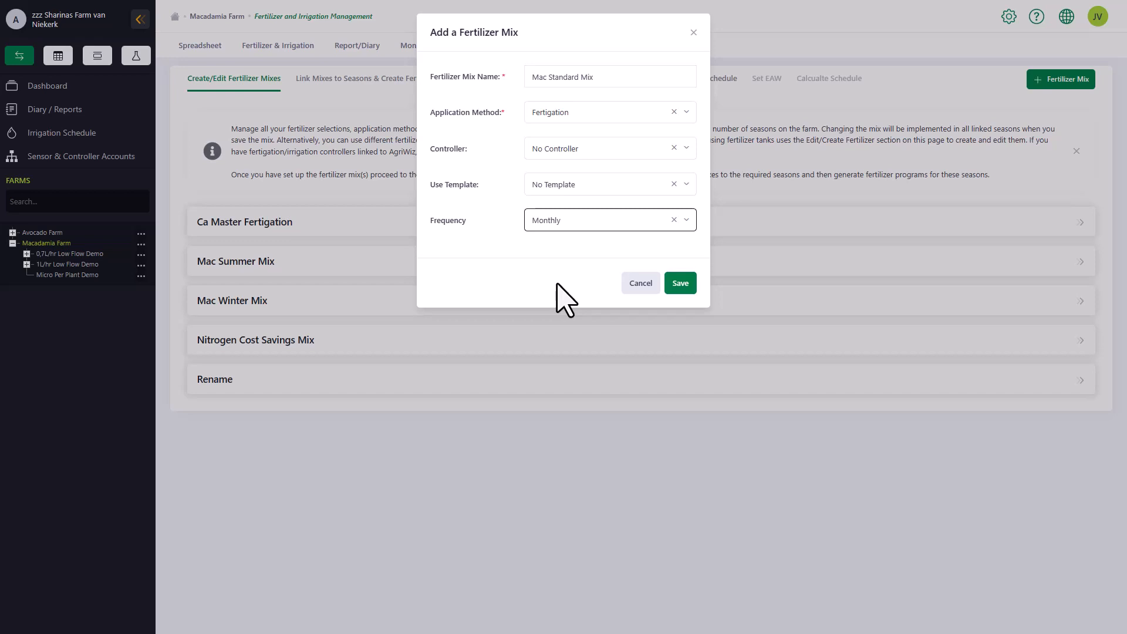
pyautogui.click(688, 284)
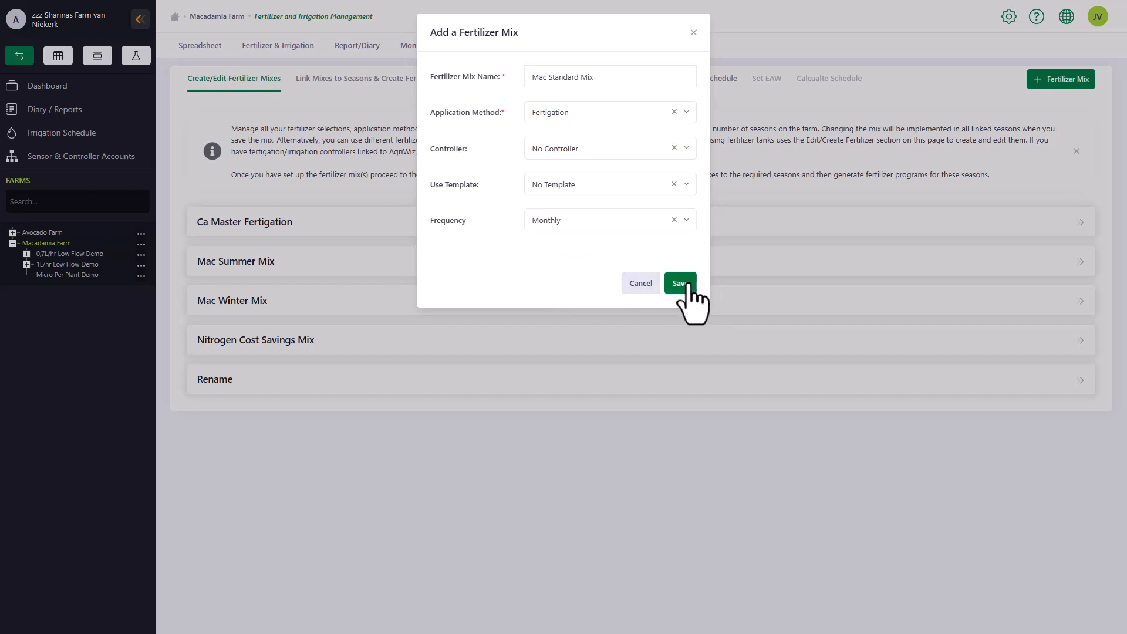
pyautogui.click(681, 284)
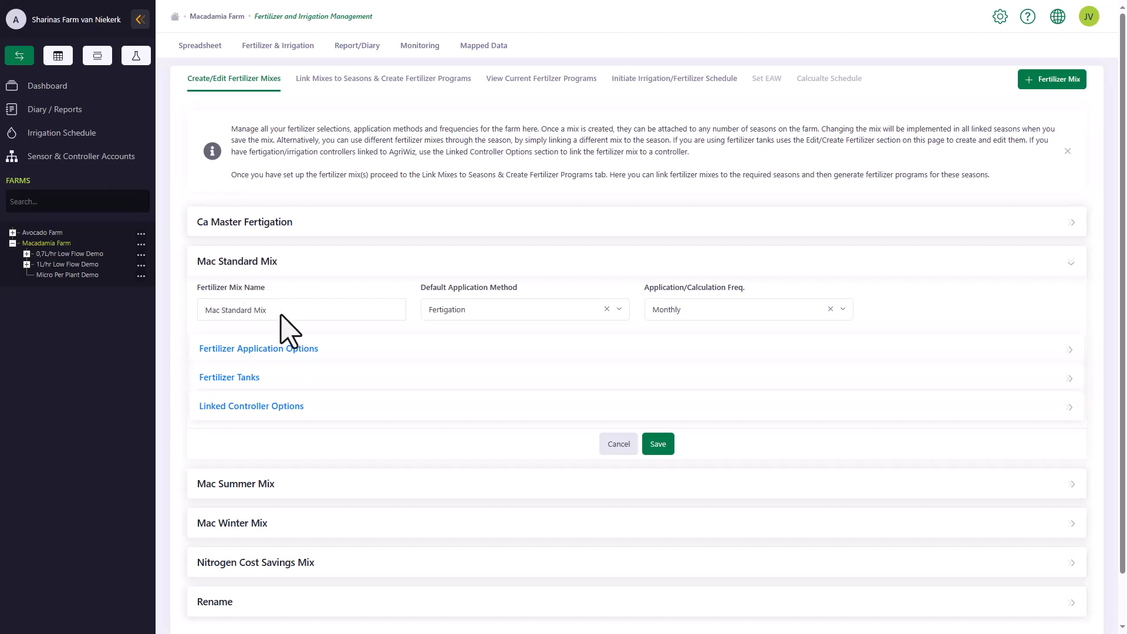
# In the Mac Standard Mix's fertilizer tank settings, choose Injection per Tank as the injection method
pyautogui.click(245, 380)
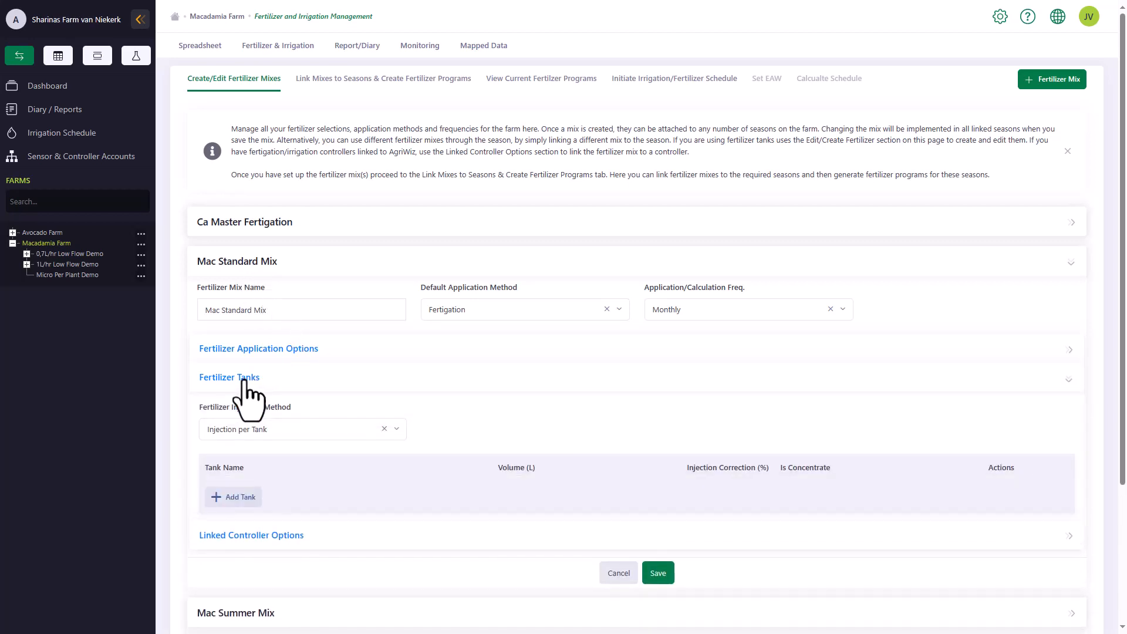
pyautogui.click(308, 432)
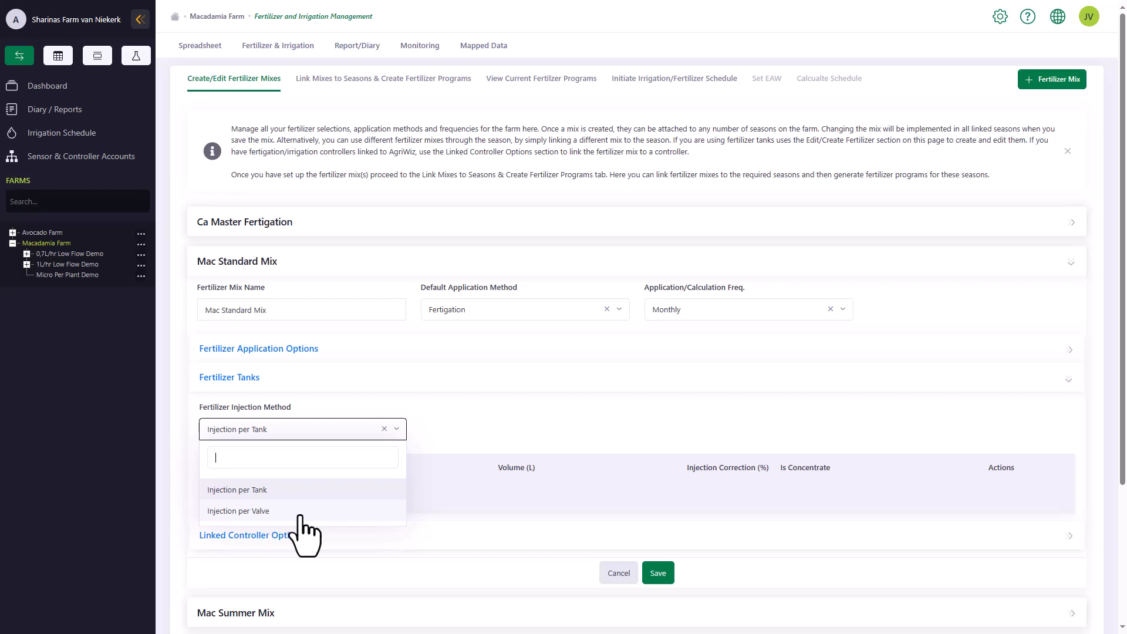
pyautogui.click(300, 491)
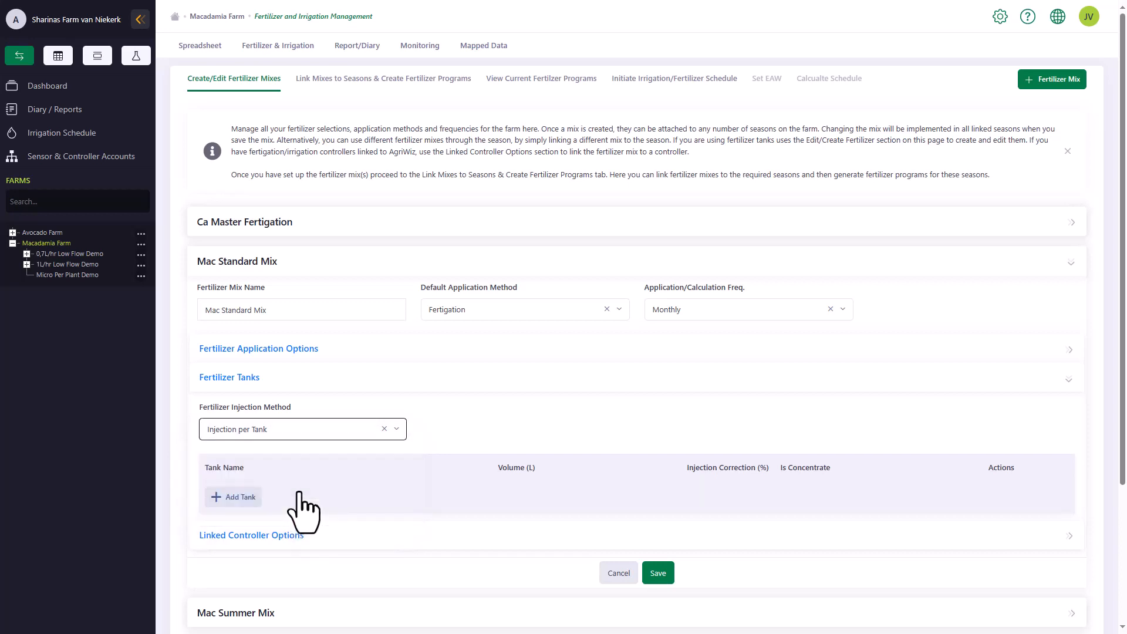
# Start a new fertilizer tank for the Mac Standard Mix, named Tank 1 with a volume of 1000 L
pyautogui.click(238, 498)
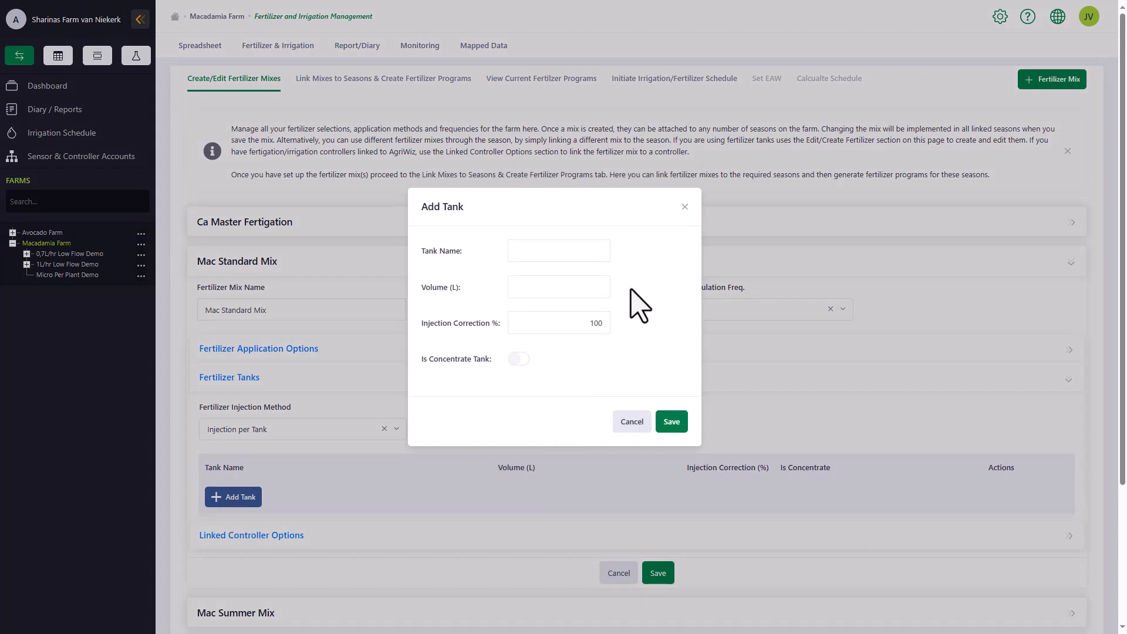
pyautogui.click(545, 246)
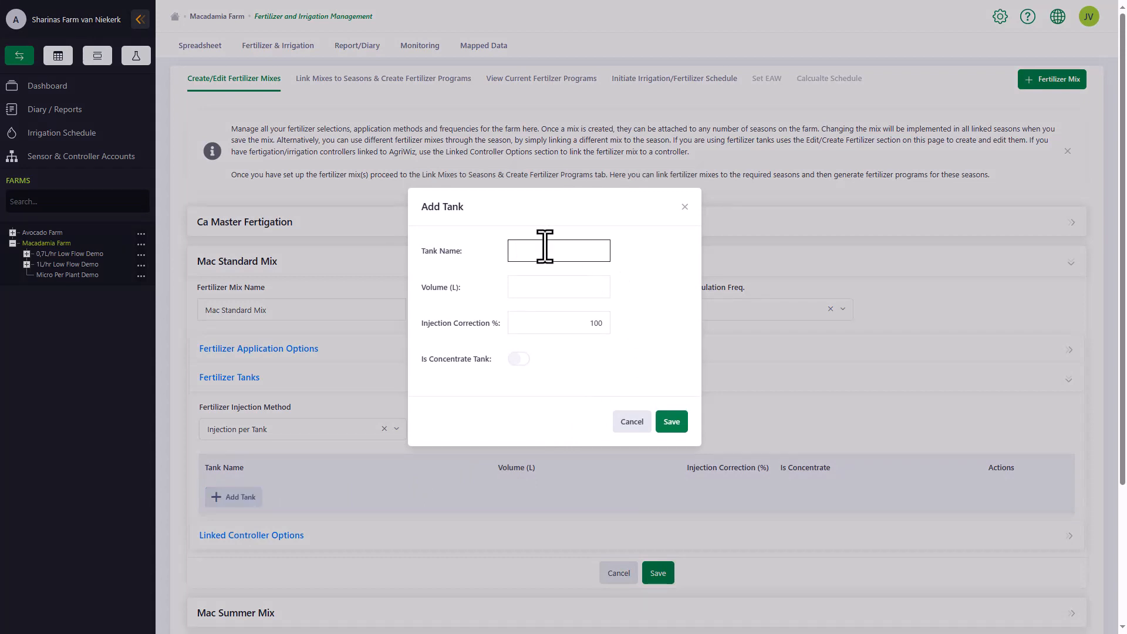
pyautogui.write('Tank 1')
pyautogui.click(546, 286)
pyautogui.write('000')
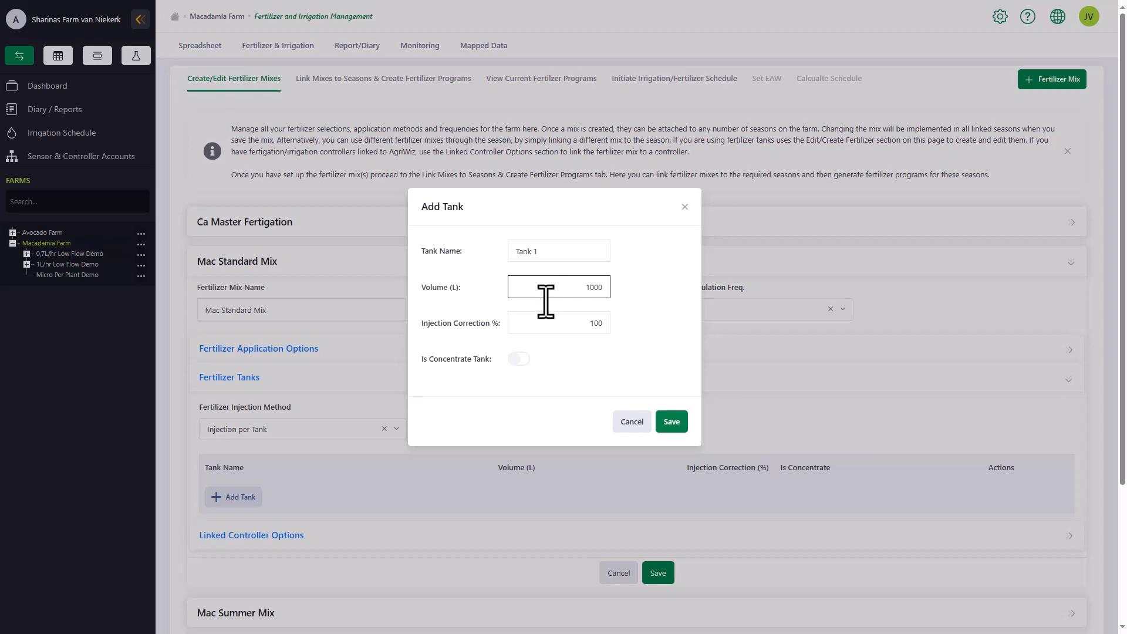
# Try an injection correction of 150% for Tank 1 and restore it to 100%
pyautogui.click(544, 324)
pyautogui.moveTo(545, 325); pyautogui.dragTo(607, 323)
pyautogui.press('BackSpace')
pyautogui.write('150')
pyautogui.click(640, 357)
pyautogui.doubleClick(586, 324)
pyautogui.write('100')
# Try out the concentrate tank option for Tank 1, leave it off, and save the tank
pyautogui.click(518, 360)
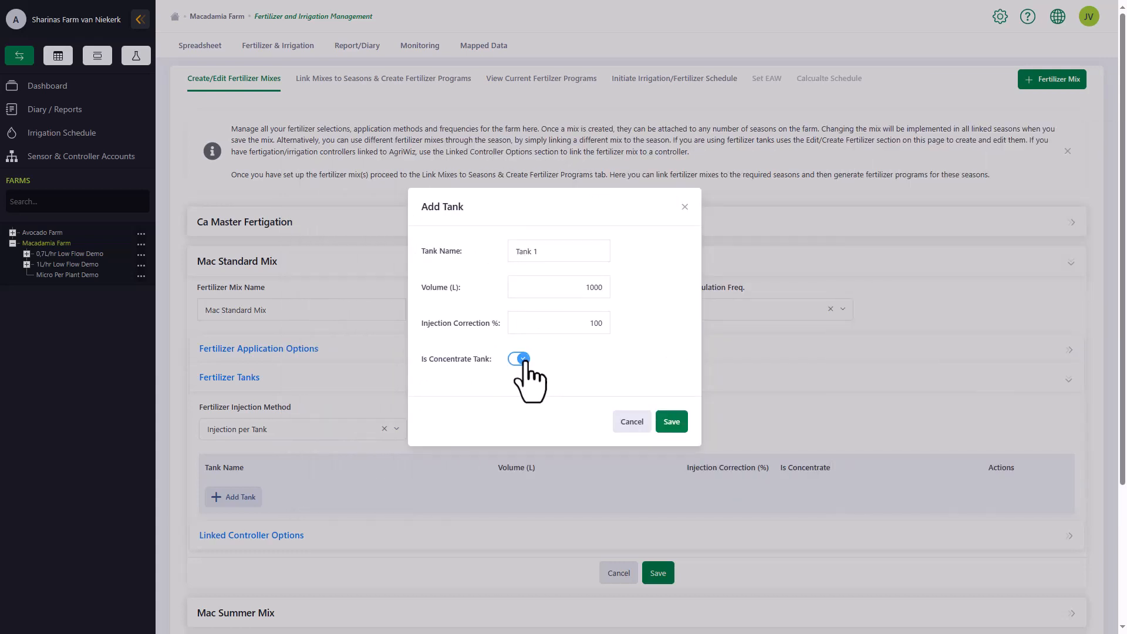
pyautogui.click(523, 359)
pyautogui.click(671, 421)
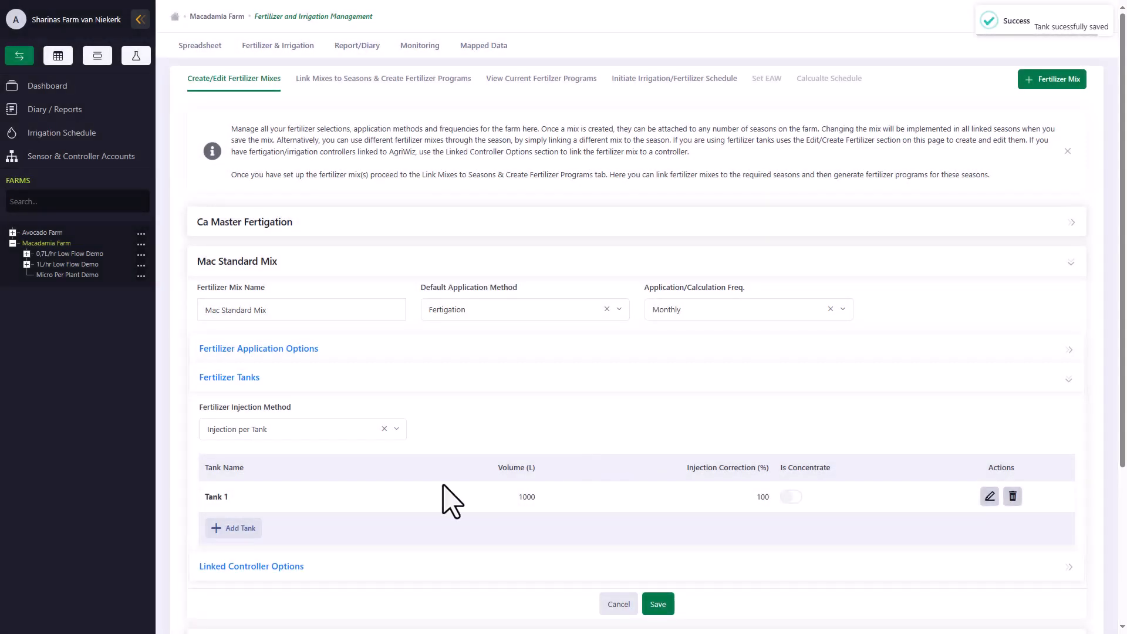
# Add Tank 2 and Tank 3 to the mix, each with a volume of 1000 L and 100% injection correction
pyautogui.scroll(-4, 243, 329)
pyautogui.click(240, 315)
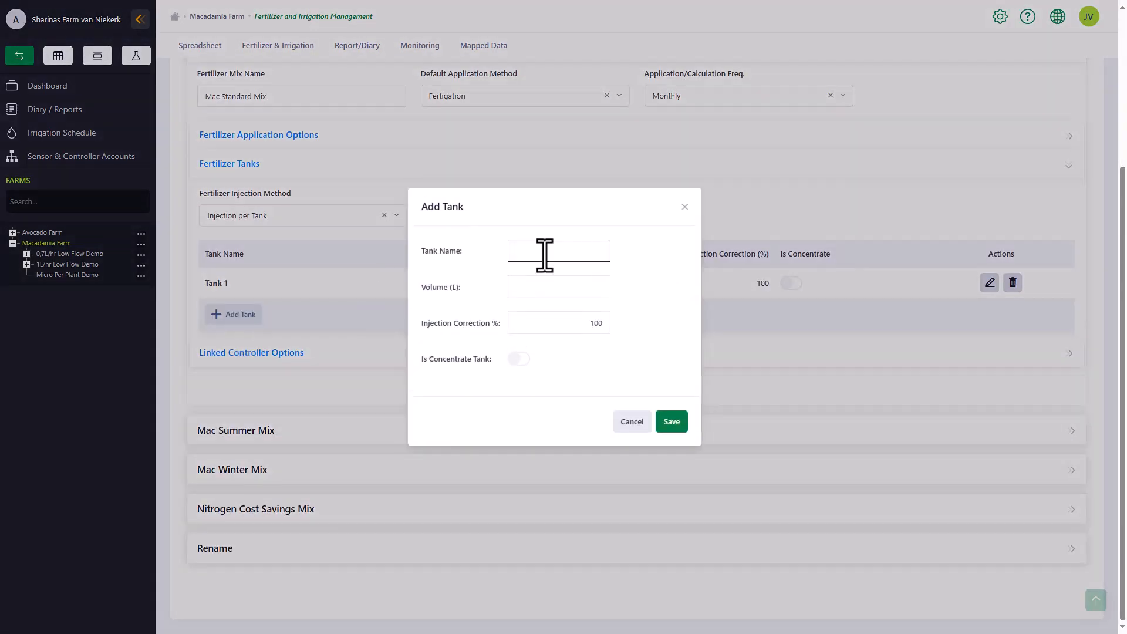
pyautogui.write('Tank 2')
pyautogui.press('Tab')
pyautogui.click(671, 422)
pyautogui.click(233, 346)
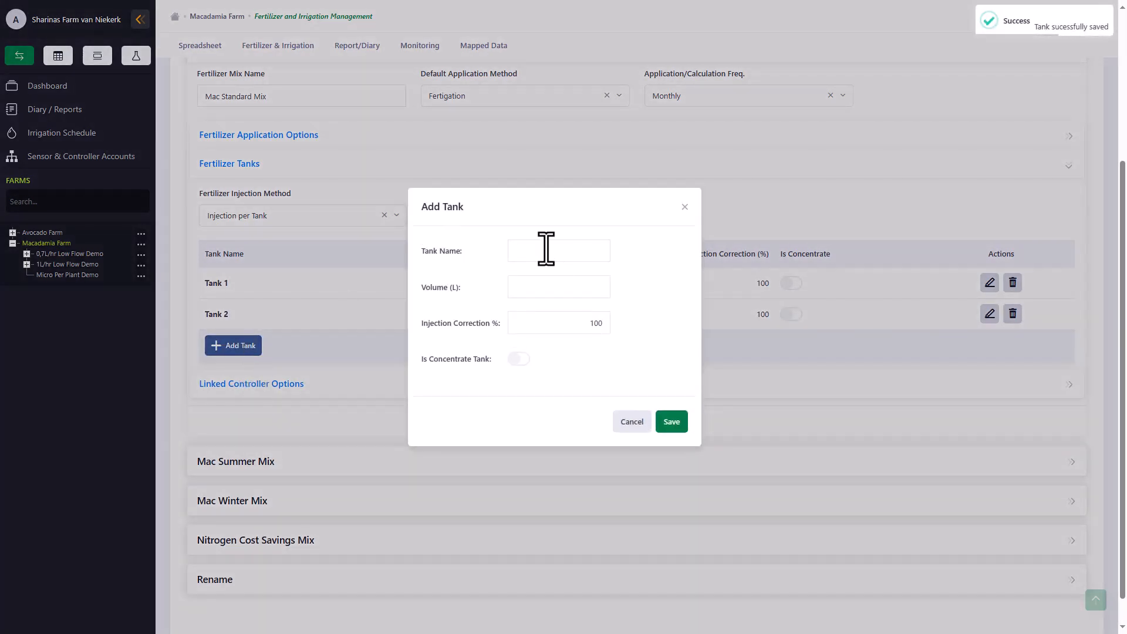
pyautogui.write('Tank 3')
pyautogui.press('Tab')
pyautogui.click(671, 422)
# Add Tank 4 and Tank 5 to the mix, each with a volume of 1000 L and 100% injection correction
pyautogui.click(234, 376)
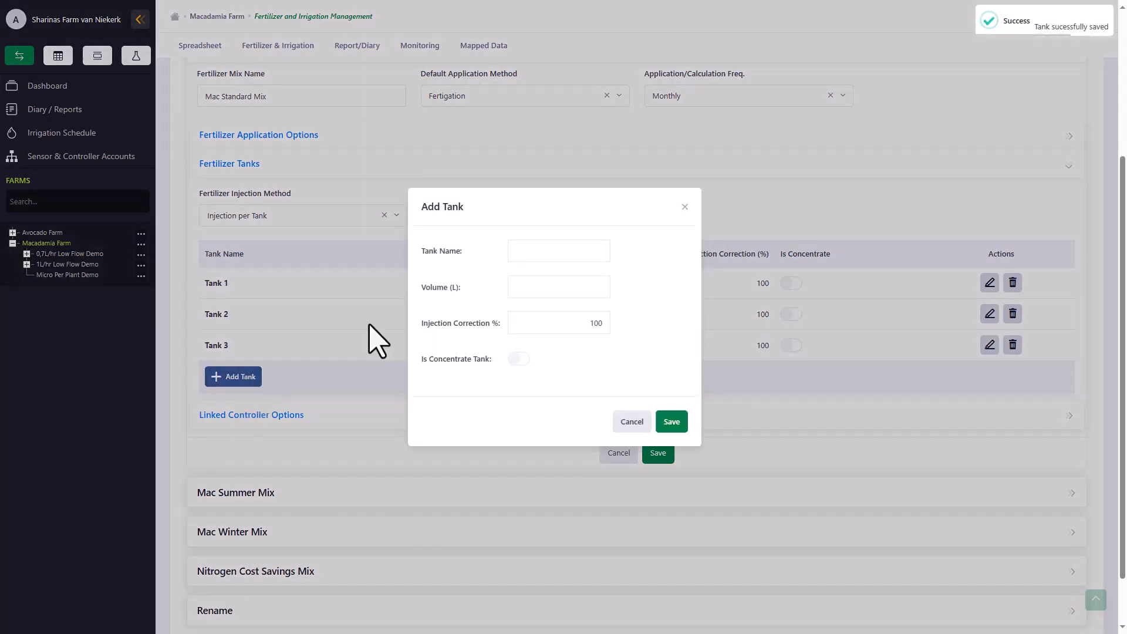
pyautogui.write('Tank 4')
pyautogui.press('Tab')
pyautogui.click(671, 421)
pyautogui.click(234, 408)
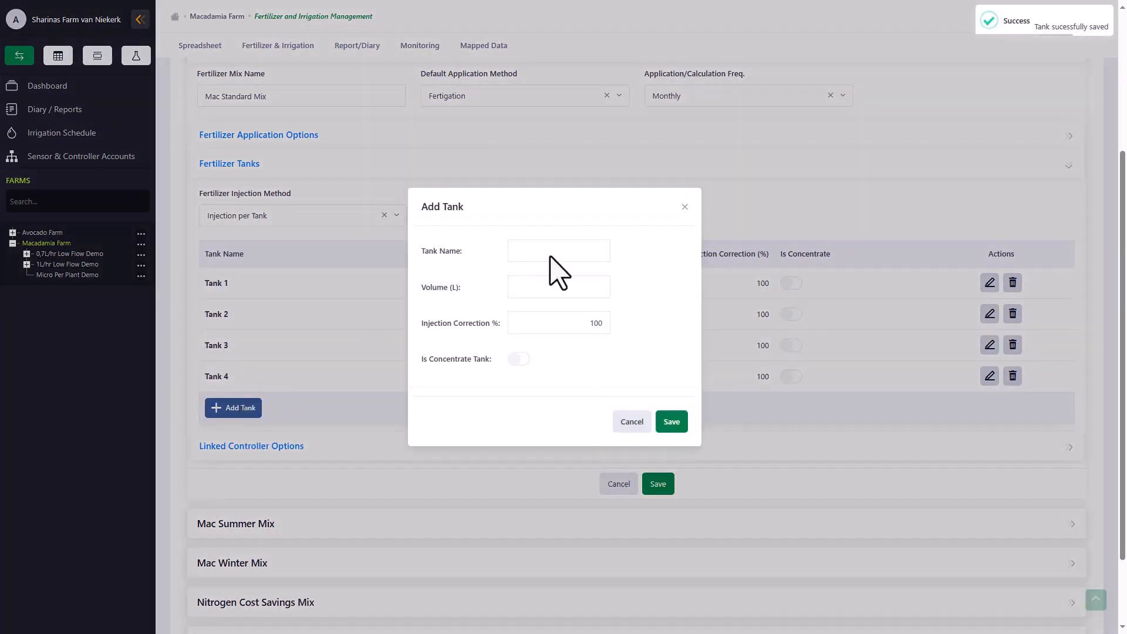
pyautogui.write('Tank 5')
pyautogui.press('Tab')
pyautogui.click(671, 422)
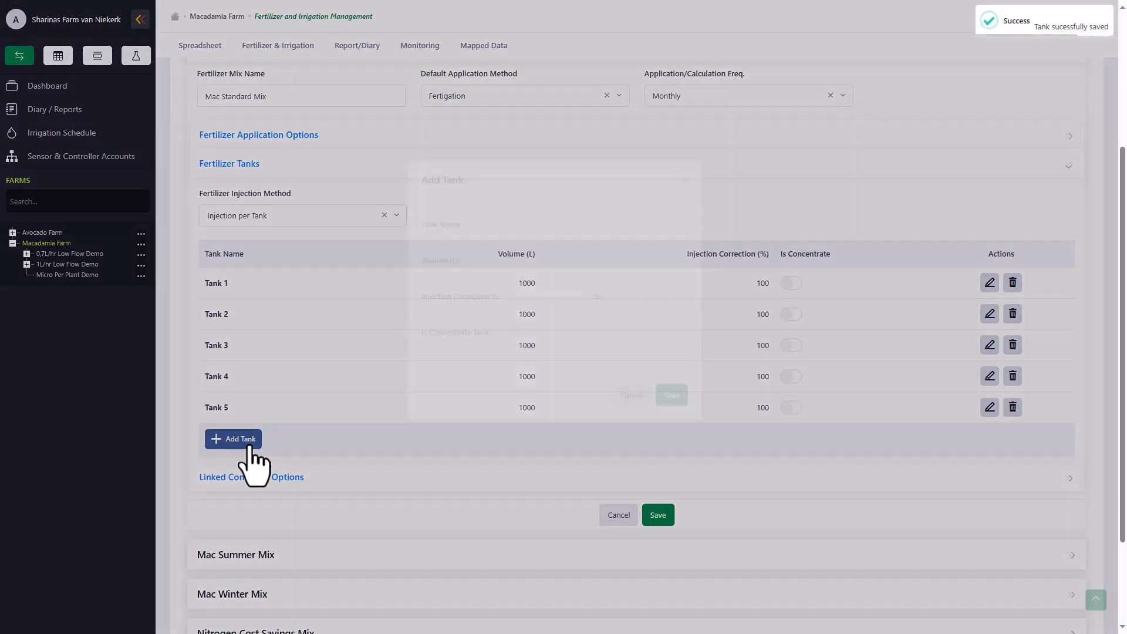
# Add Tank 6 to the mix with a volume of 1000 L and 100% injection correction
pyautogui.click(234, 439)
pyautogui.write('Tank 6')
pyautogui.press('Tab')
pyautogui.click(671, 421)
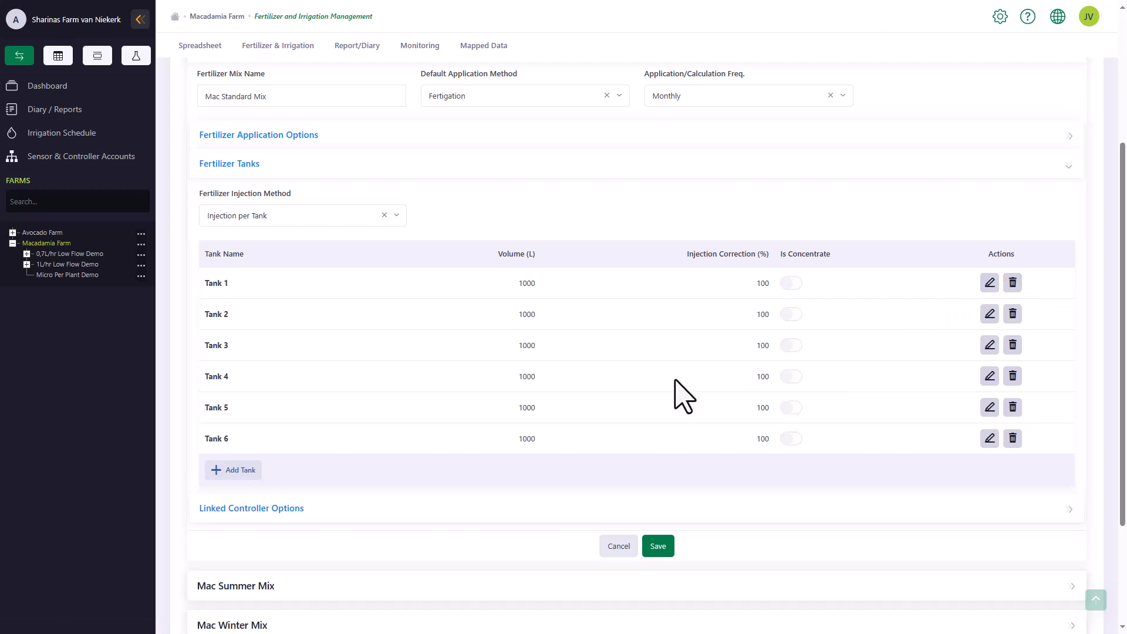
# In the fertilizer application options, assign Tank 1 and AN 35% as nitrogen's single-element tank and fertilizer
pyautogui.click(279, 139)
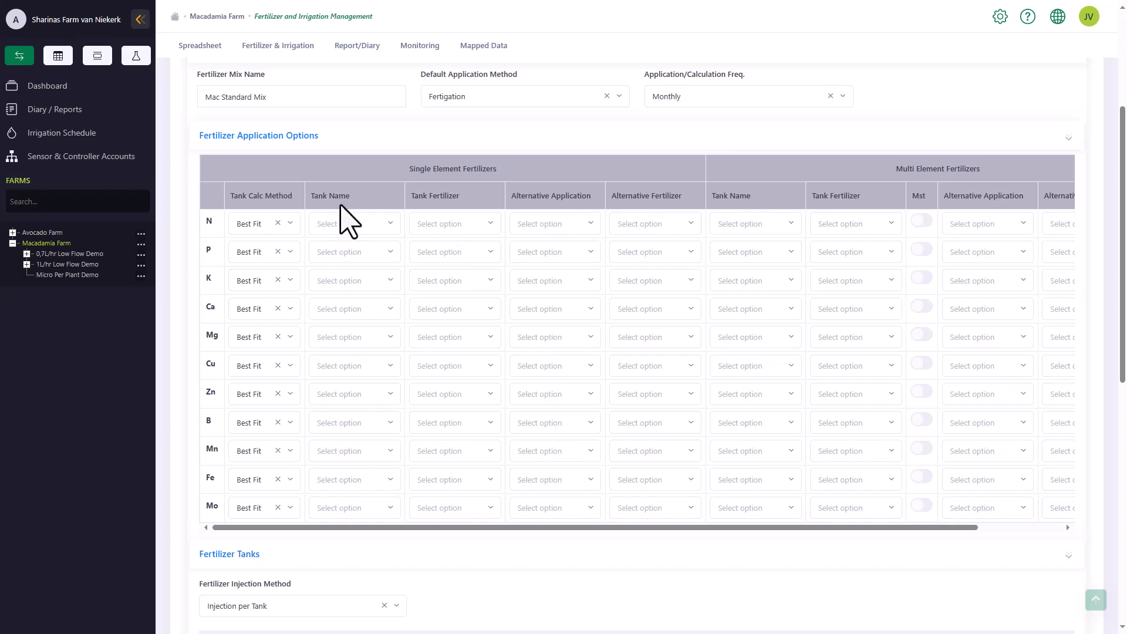
pyautogui.click(367, 229)
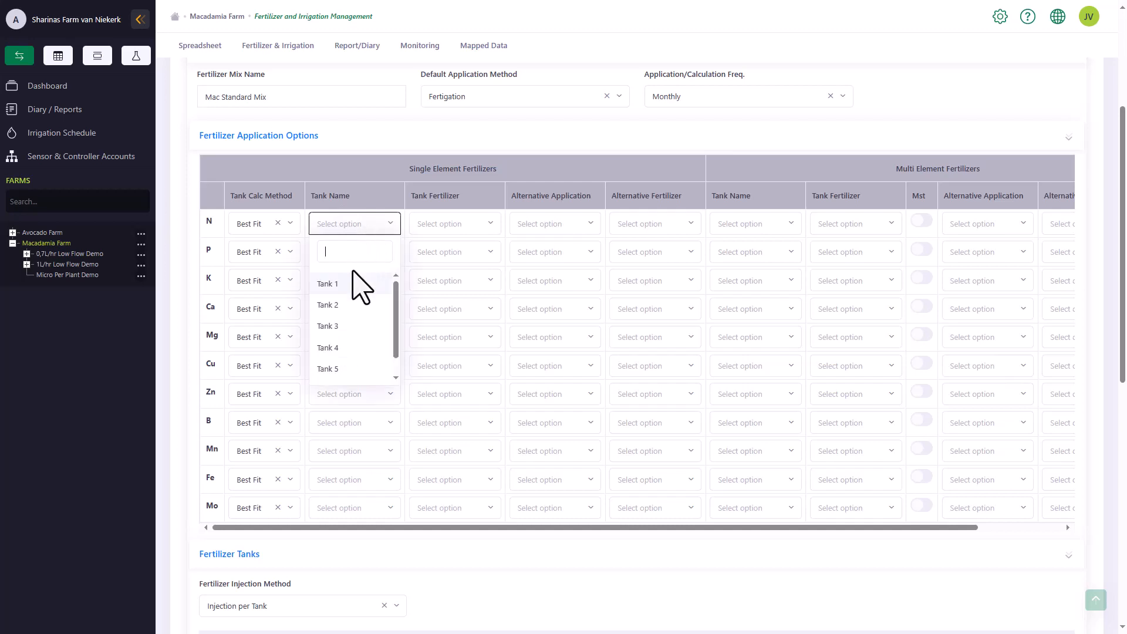
pyautogui.click(351, 287)
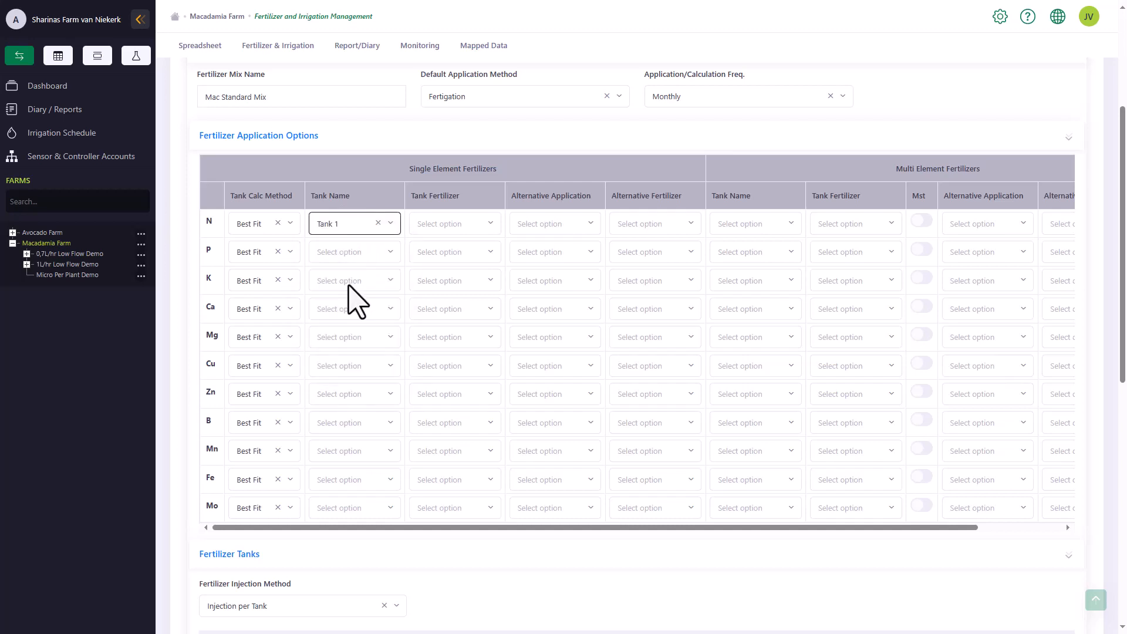
pyautogui.click(492, 225)
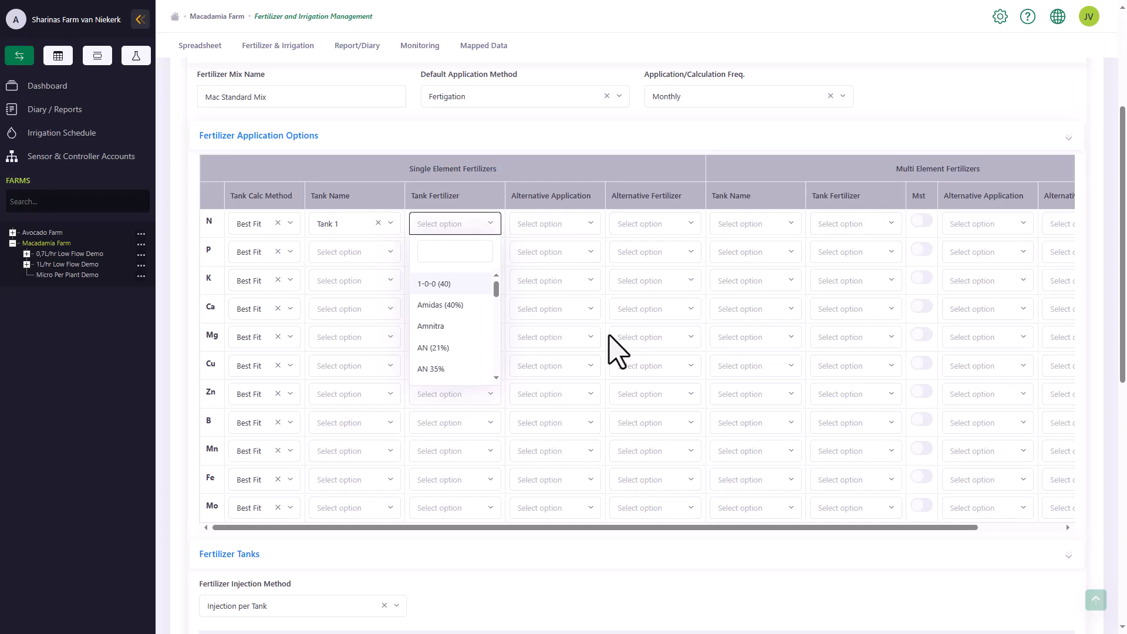
pyautogui.click(444, 367)
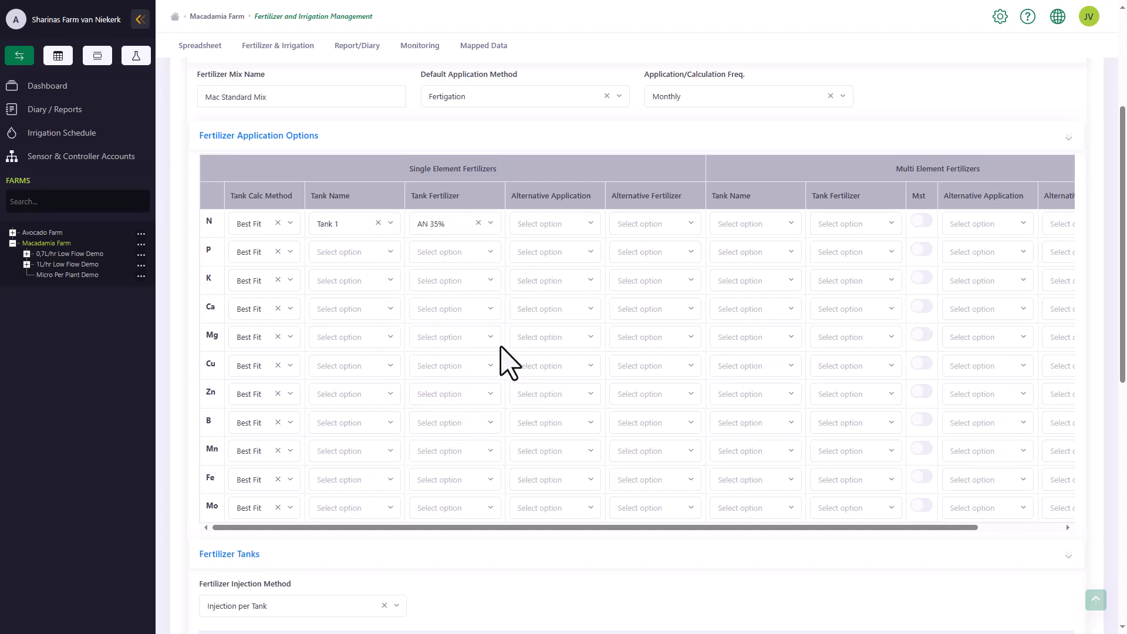
# Set nitrogen's single-element alternative application to Field Application Per Plant with Urea as the alternative fertilizer
pyautogui.click(580, 226)
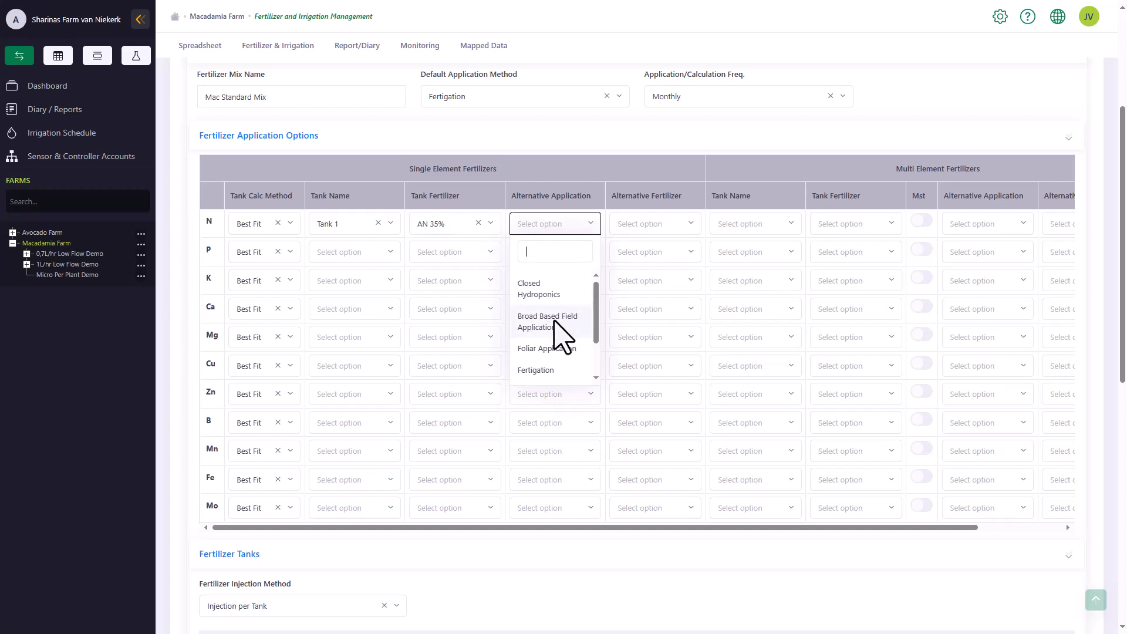
pyautogui.scroll(-2, 554, 329)
pyautogui.click(555, 364)
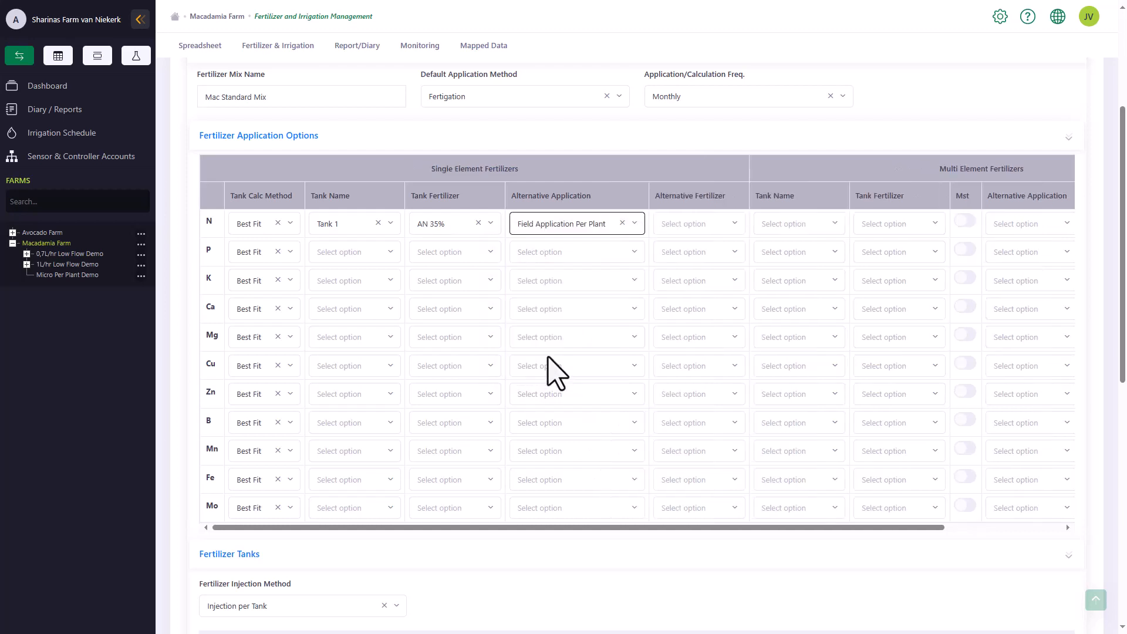
pyautogui.click(701, 229)
pyautogui.scroll(-5, 691, 335)
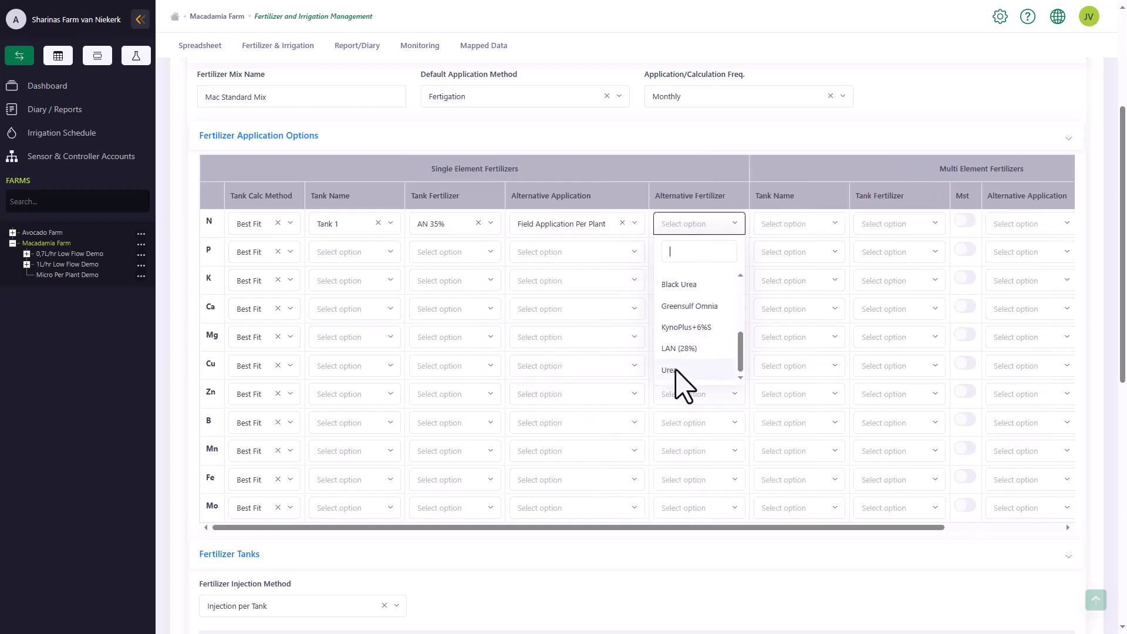
pyautogui.click(684, 384)
pyautogui.click(745, 351)
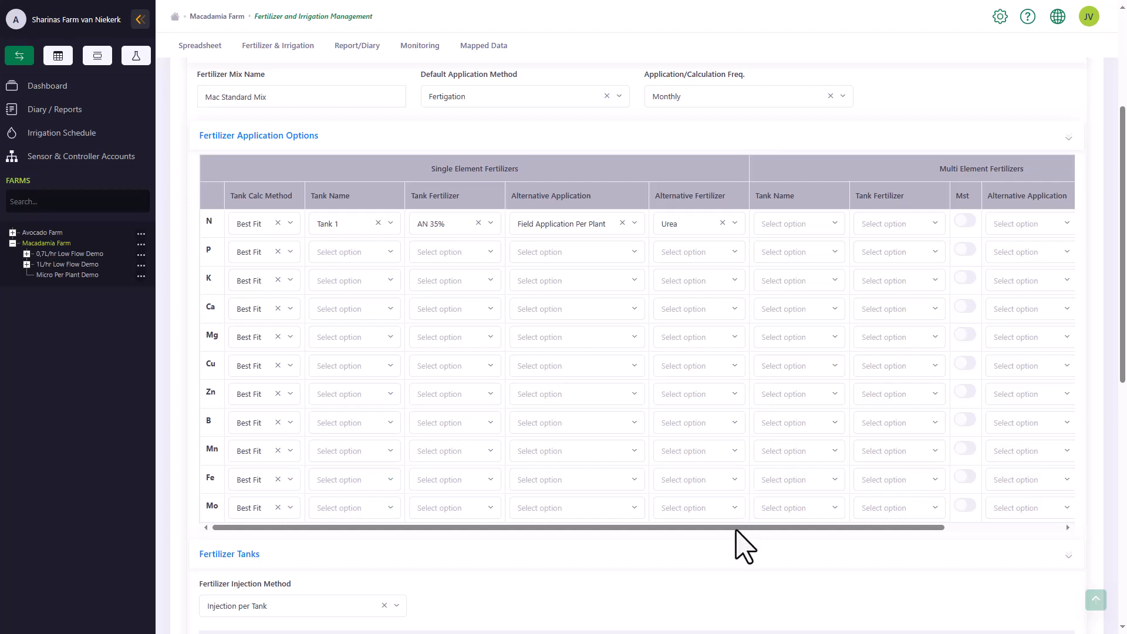
# Assign Tank 1 and MAP (27%P) as nitrogen's multi-element tank and fertilizer
pyautogui.moveTo(738, 529); pyautogui.dragTo(891, 518)
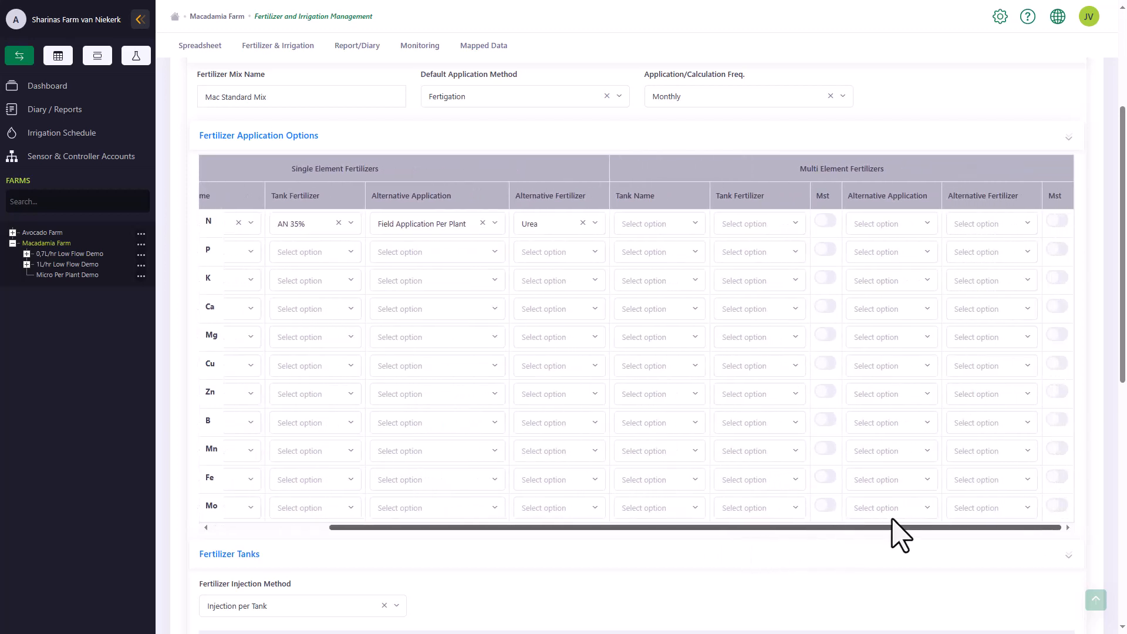
pyautogui.click(690, 227)
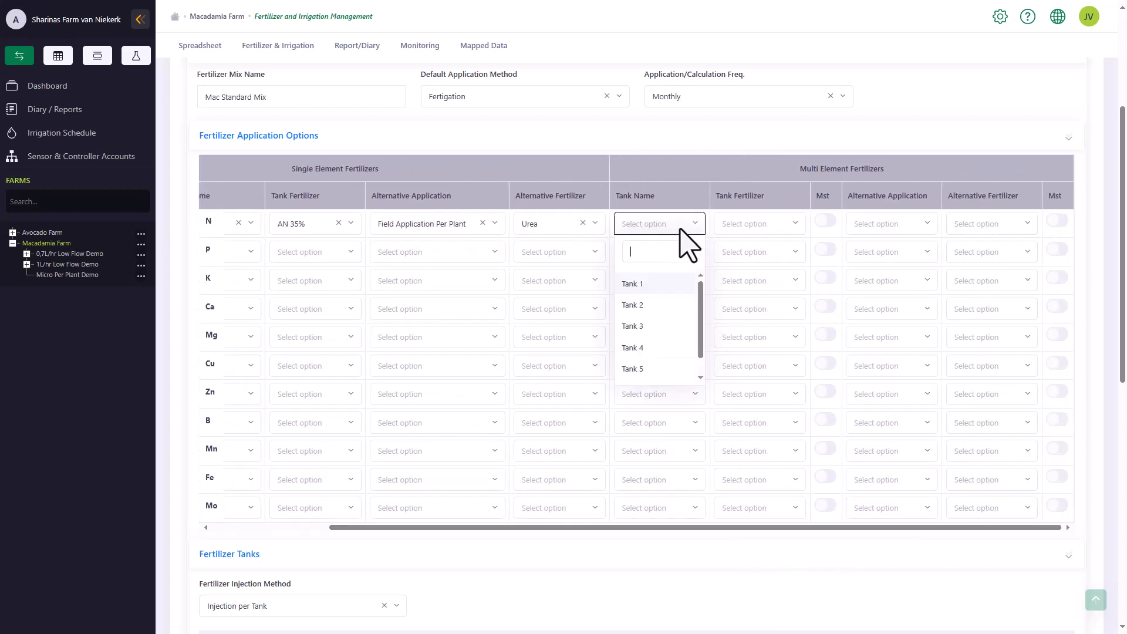
pyautogui.click(671, 284)
pyautogui.click(764, 228)
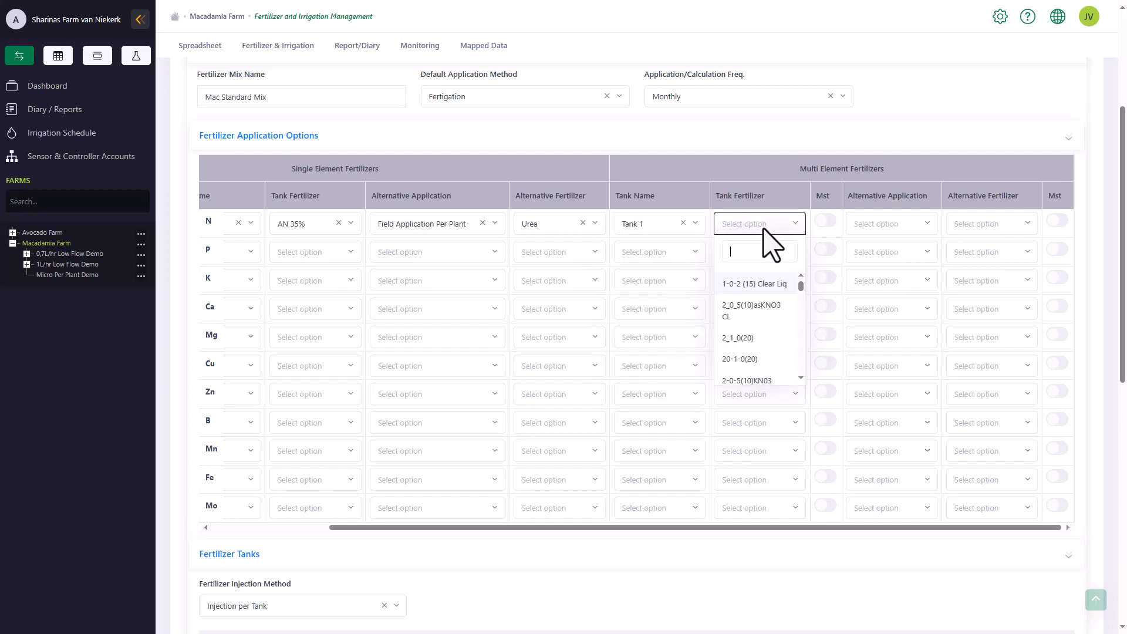
pyautogui.write('map')
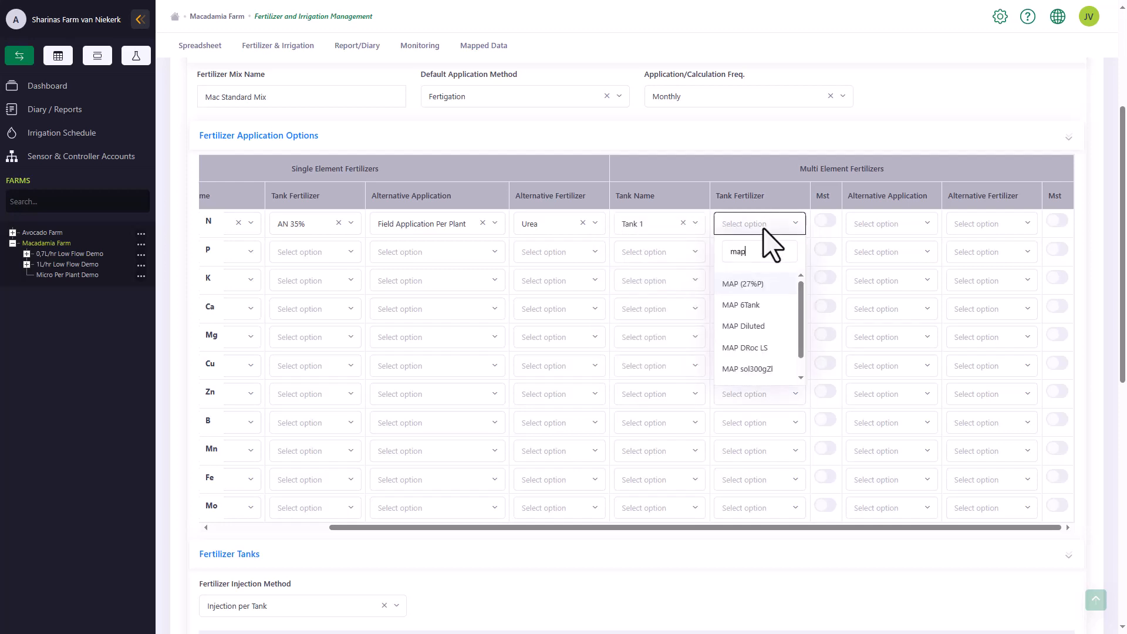
pyautogui.click(756, 284)
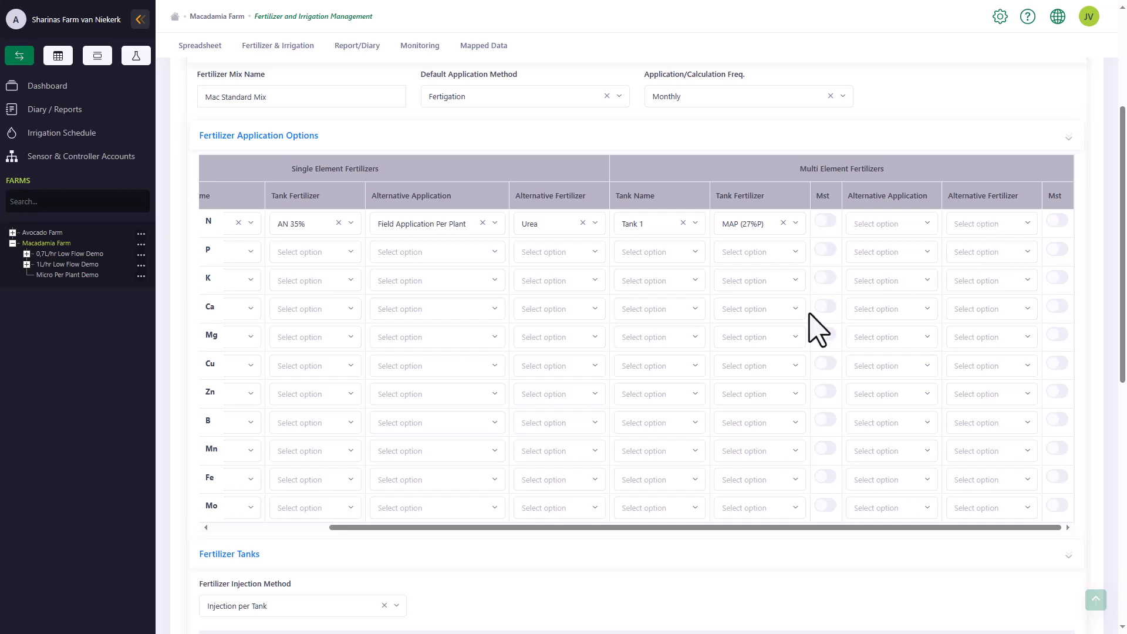
# Assign Tank 2 and H3PO4 (21%) as phosphorus's single-element tank and fertilizer
pyautogui.moveTo(788, 528); pyautogui.dragTo(640, 524)
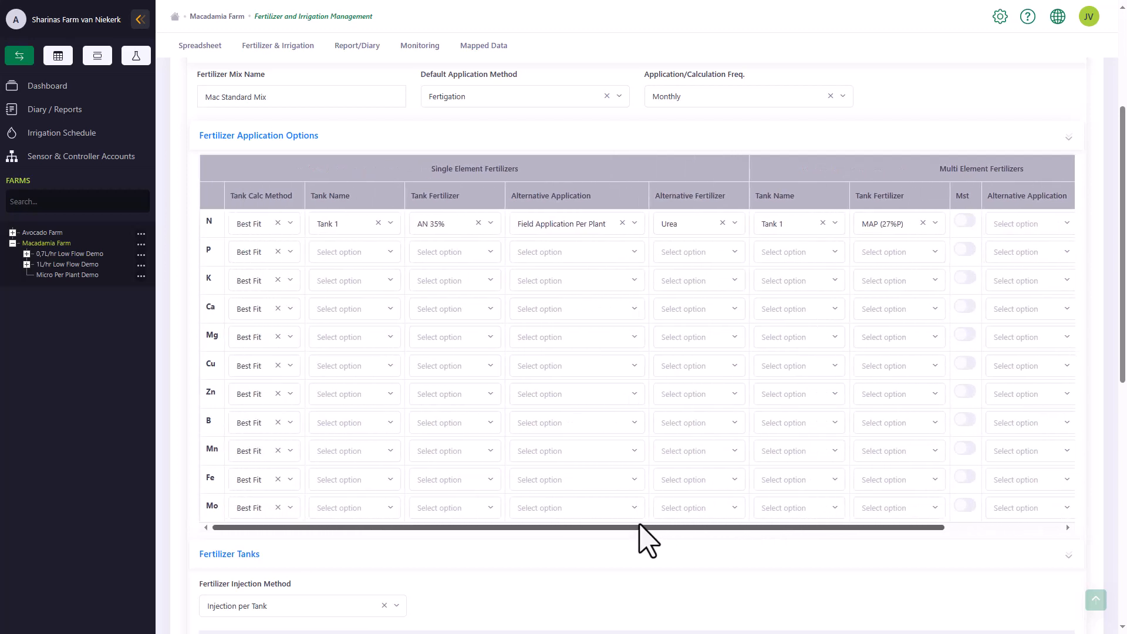
pyautogui.click(352, 252)
pyautogui.click(355, 328)
pyautogui.click(452, 251)
pyautogui.click(466, 340)
# Assign Tank 3 and K2SO4 (42%) as potassium's single-element tank and fertilizer
pyautogui.click(389, 281)
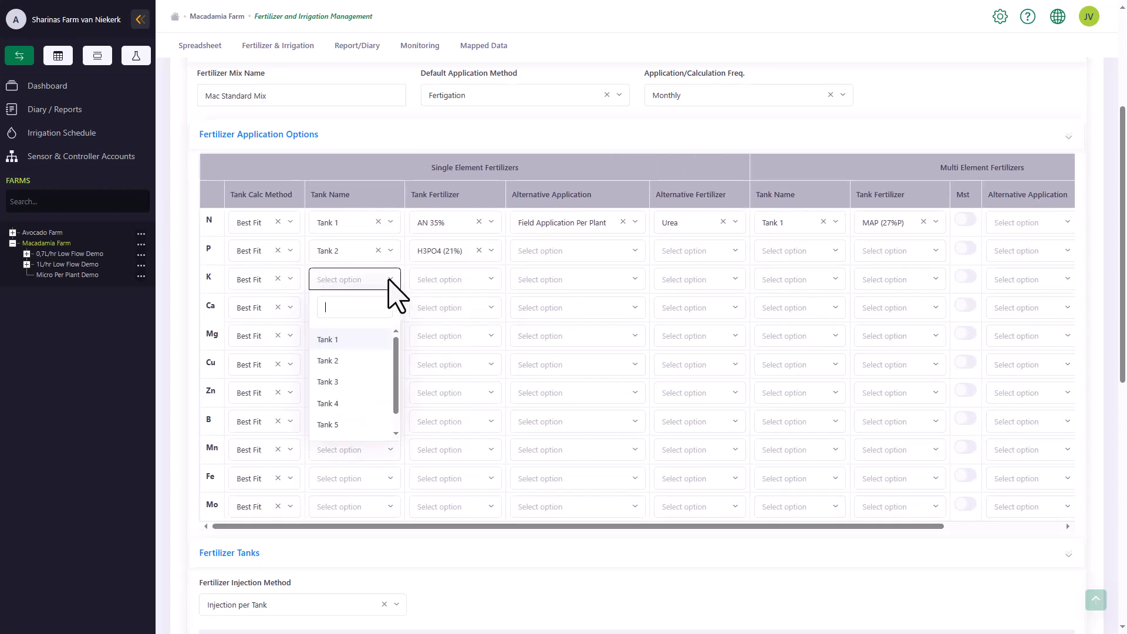
pyautogui.click(327, 382)
pyautogui.click(455, 280)
pyautogui.click(455, 372)
# Assign Tank 4 and CaNO3 (24%Ca) as calcium's multi-element tank and fertilizer, with Mst on
pyautogui.click(799, 308)
pyautogui.click(787, 431)
pyautogui.click(898, 307)
pyautogui.scroll(-2, 910, 434)
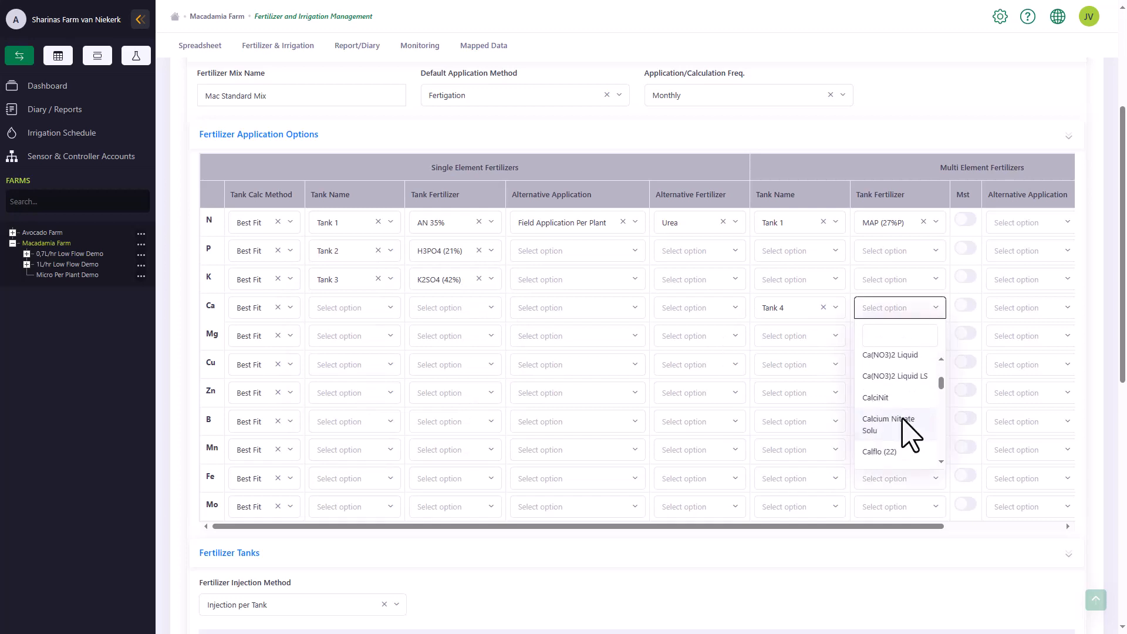
pyautogui.scroll(-1, 910, 434)
pyautogui.click(901, 428)
# Assign Tank 5 and MgSO4 (10%) as magnesium's single-element tank and fertilizer
pyautogui.click(387, 336)
pyautogui.click(340, 471)
pyautogui.click(491, 337)
pyautogui.scroll(-2, 464, 411)
pyautogui.click(446, 447)
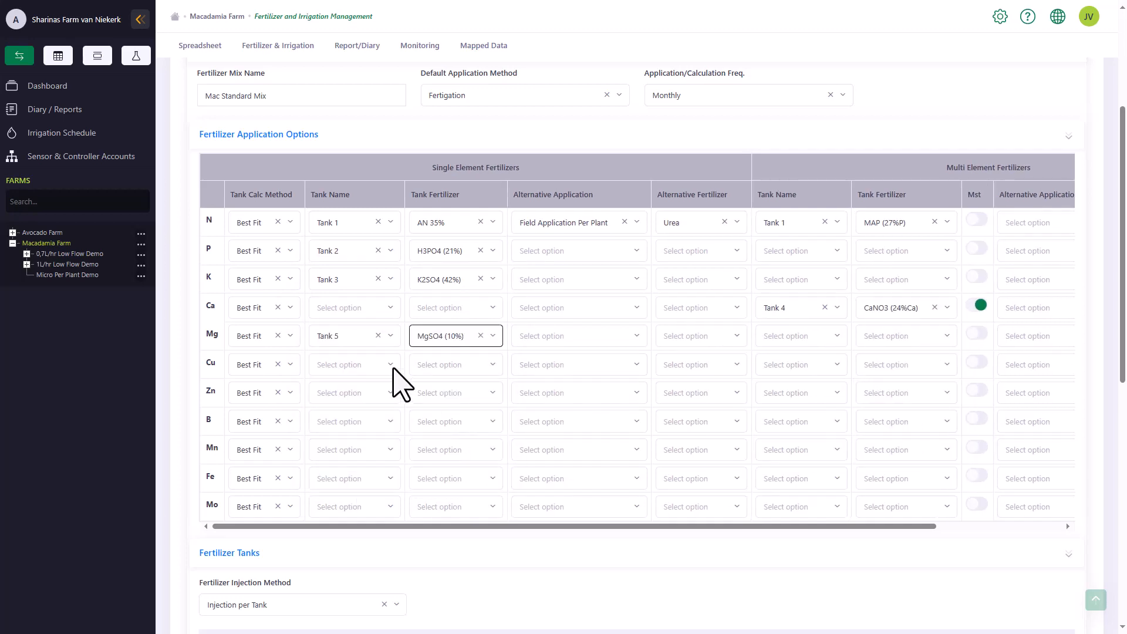
# Assign Tank 6 and CuSO4 (35%) as copper's single-element tank and fertilizer
pyautogui.click(390, 365)
pyautogui.click(340, 499)
pyautogui.click(455, 364)
pyautogui.click(461, 498)
# Set copper's single-element alternative application to Foliar Application with Folia Cop 11% as the alternative fertilizer
pyautogui.click(637, 364)
pyautogui.click(587, 470)
pyautogui.click(736, 365)
pyautogui.click(704, 411)
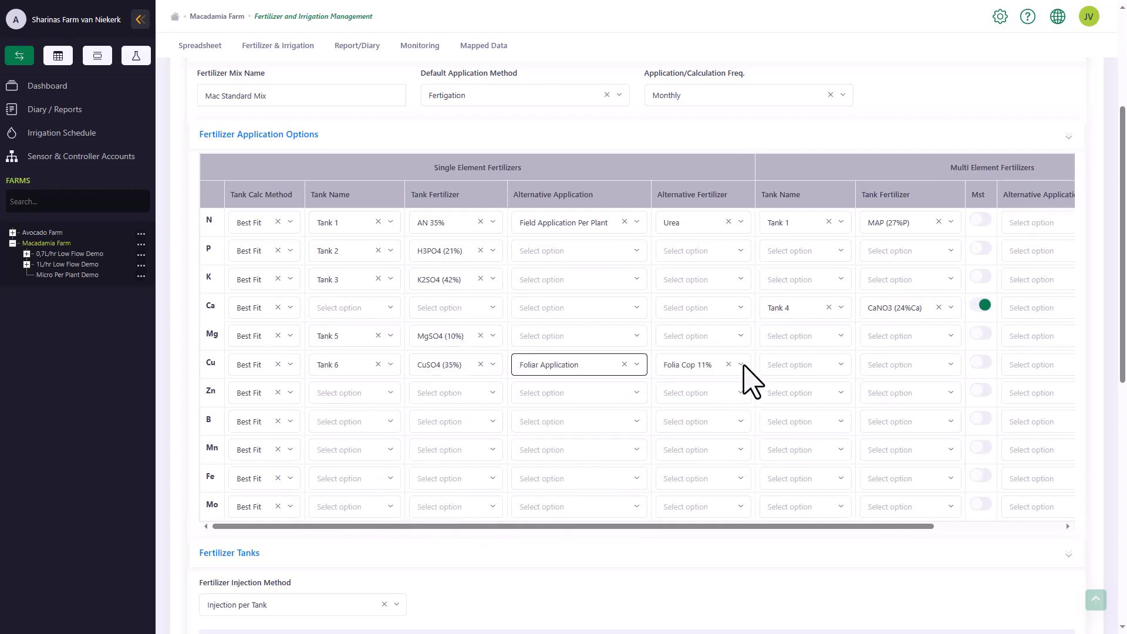
# Assign Tank 6 and ZnSO4 (22%) as zinc's single-element tank and fertilizer
pyautogui.click(391, 393)
pyautogui.click(346, 344)
pyautogui.click(492, 392)
pyautogui.click(457, 449)
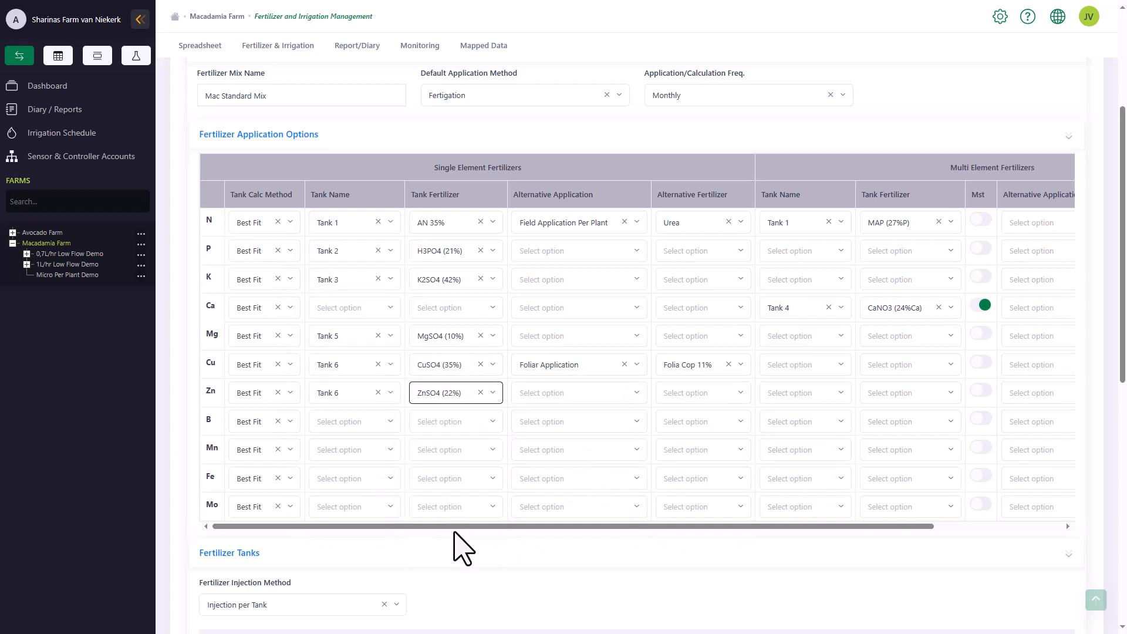
# Assign Tank 6 to boron and manganese as single elements, using Solubor (20%) for boron and MnSO4(31%) for manganese
pyautogui.click(391, 422)
pyautogui.click(364, 401)
pyautogui.click(390, 450)
pyautogui.click(364, 433)
pyautogui.click(485, 450)
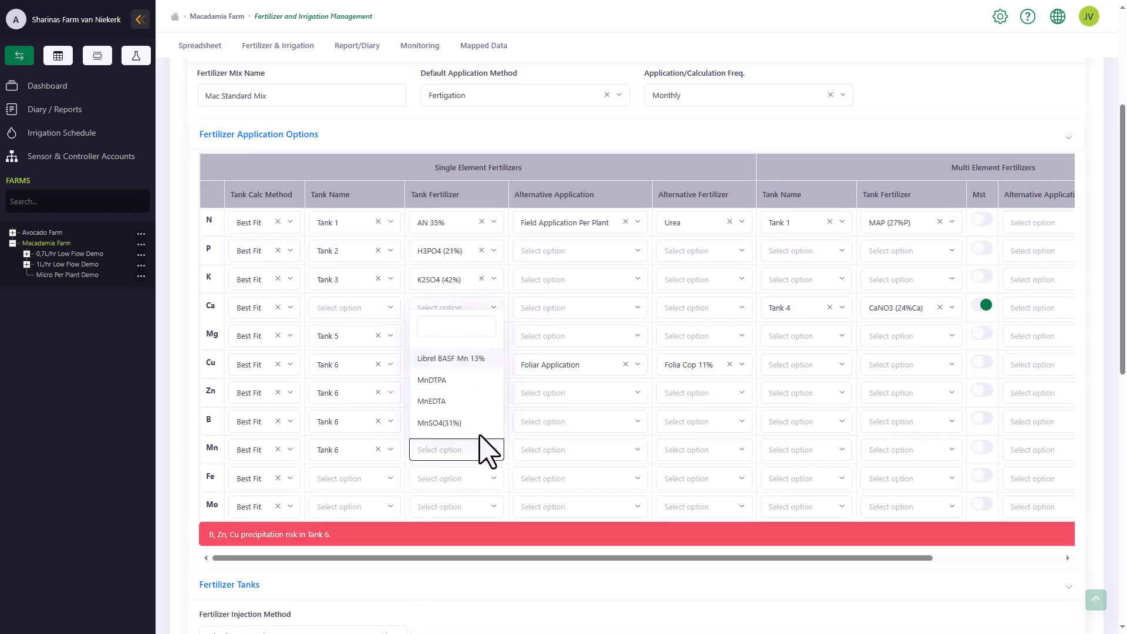
pyautogui.click(439, 423)
# Assign Tank 6 and FeEDDHA 6% as iron's single-element tank and fertilizer
pyautogui.click(387, 478)
pyautogui.click(364, 461)
pyautogui.click(491, 479)
pyautogui.click(464, 411)
# Assign Tank 6 and Amonium Molibdate as molybdenum's single-element tank and fertilizer
pyautogui.click(376, 506)
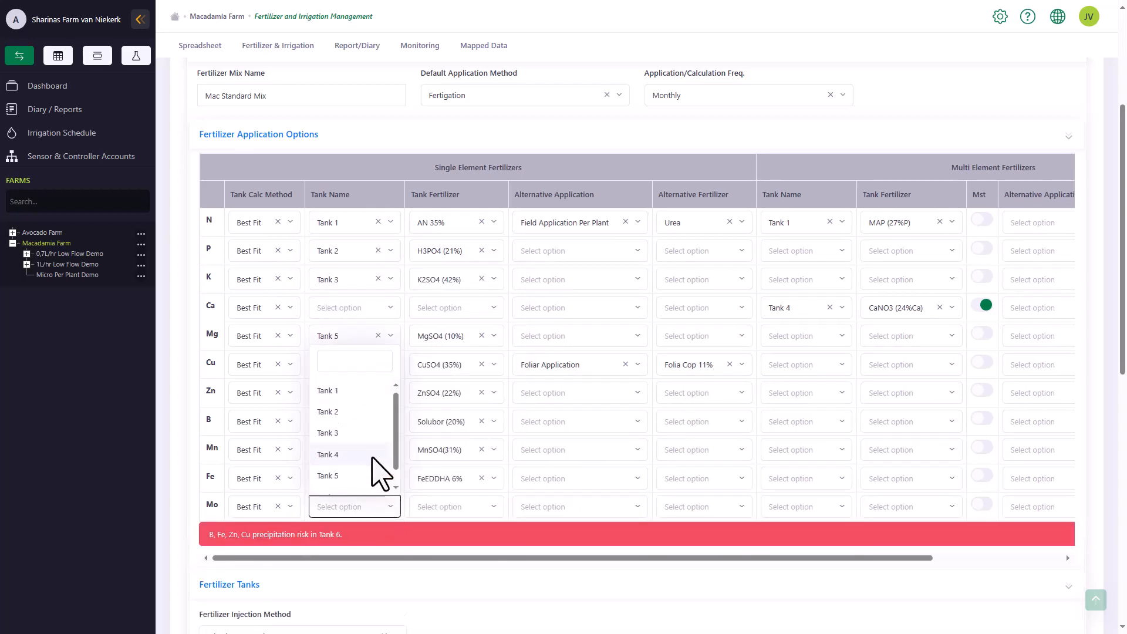
pyautogui.scroll(-1, 378, 473)
pyautogui.click(364, 479)
pyautogui.click(491, 507)
pyautogui.click(479, 458)
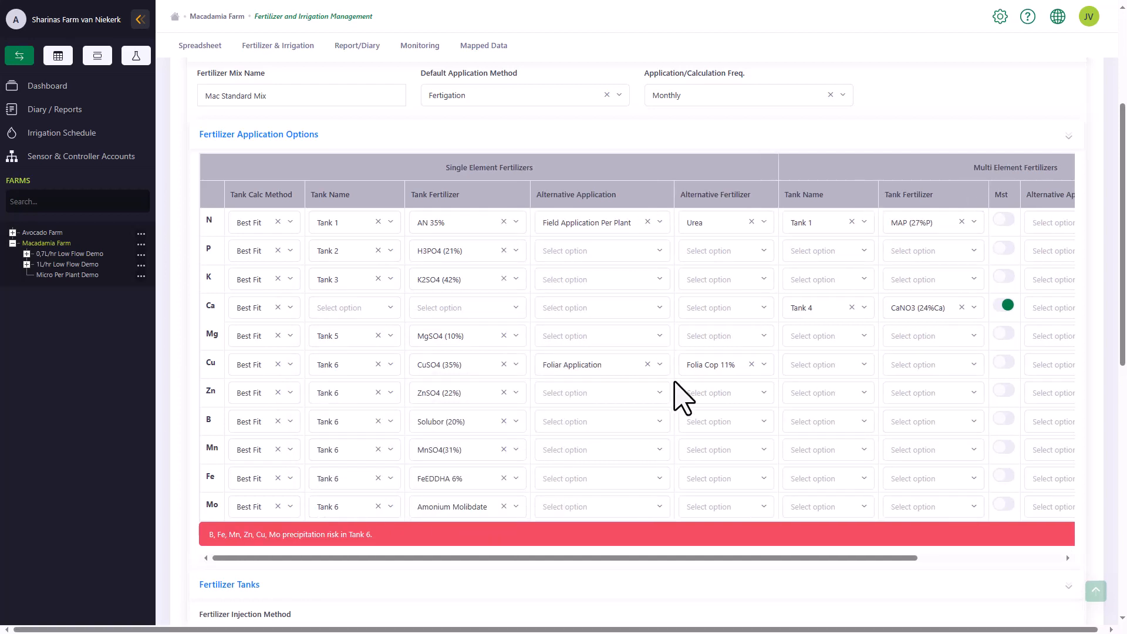
pyautogui.scroll(-1, 683, 399)
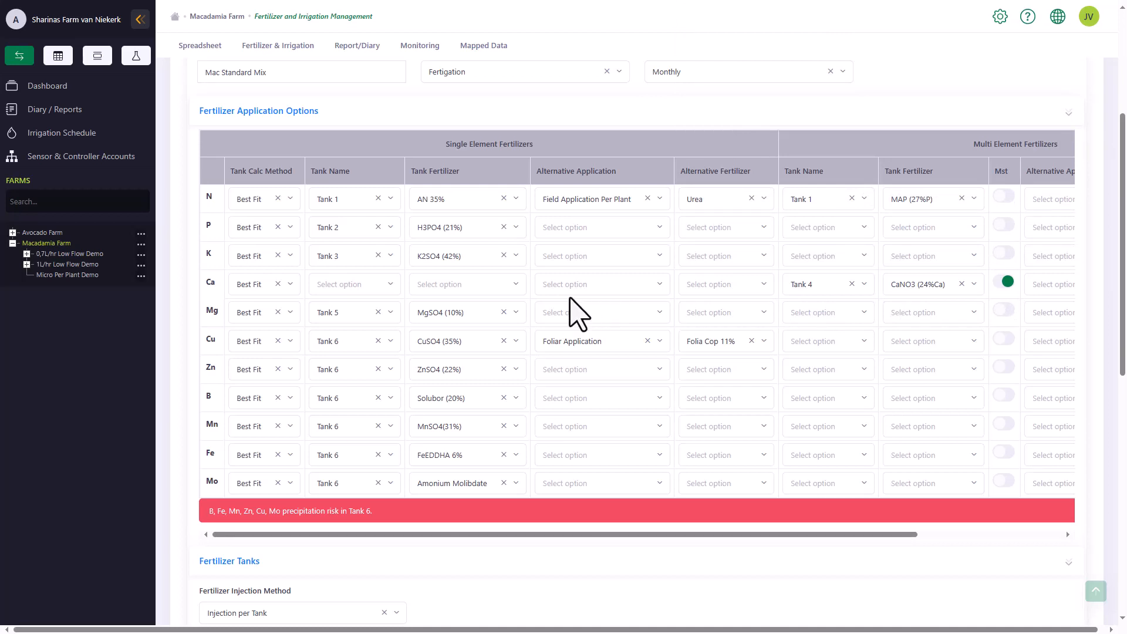
# Review calcium's single-element fertilizer choices and nitrogen's tank calculation methods, keeping Best Fit for nitrogen
pyautogui.click(516, 284)
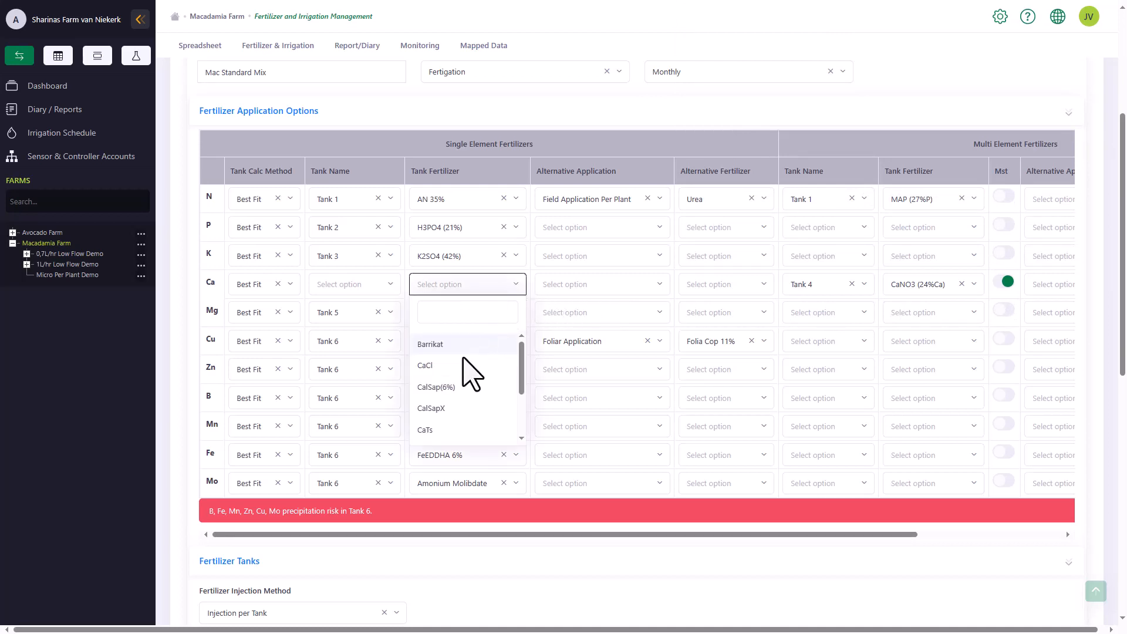
pyautogui.click(515, 285)
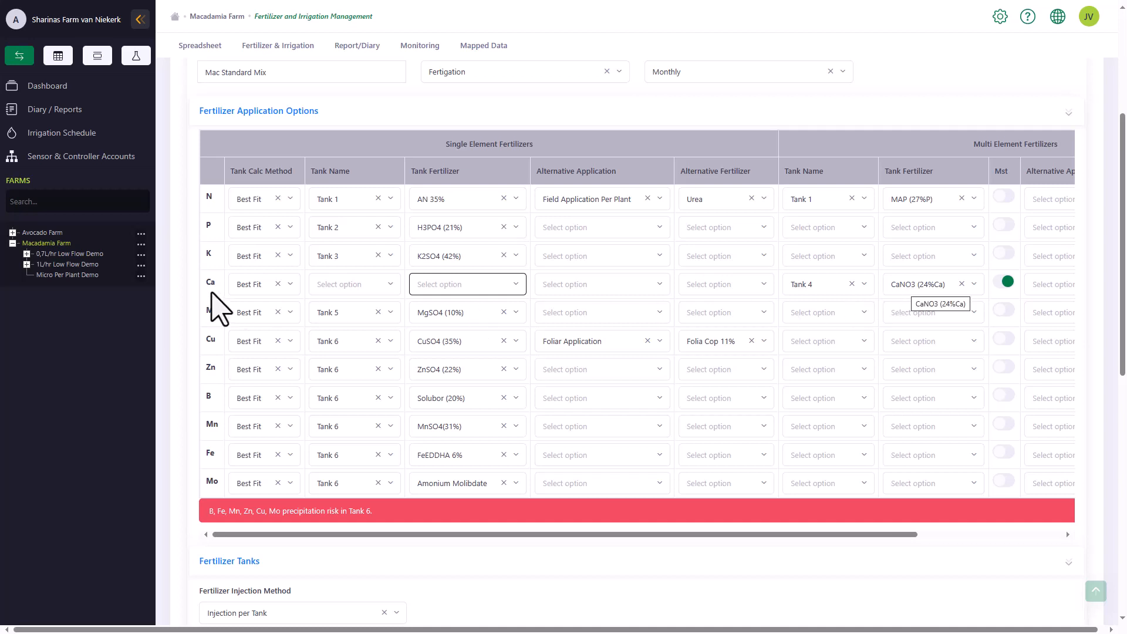
pyautogui.click(673, 302)
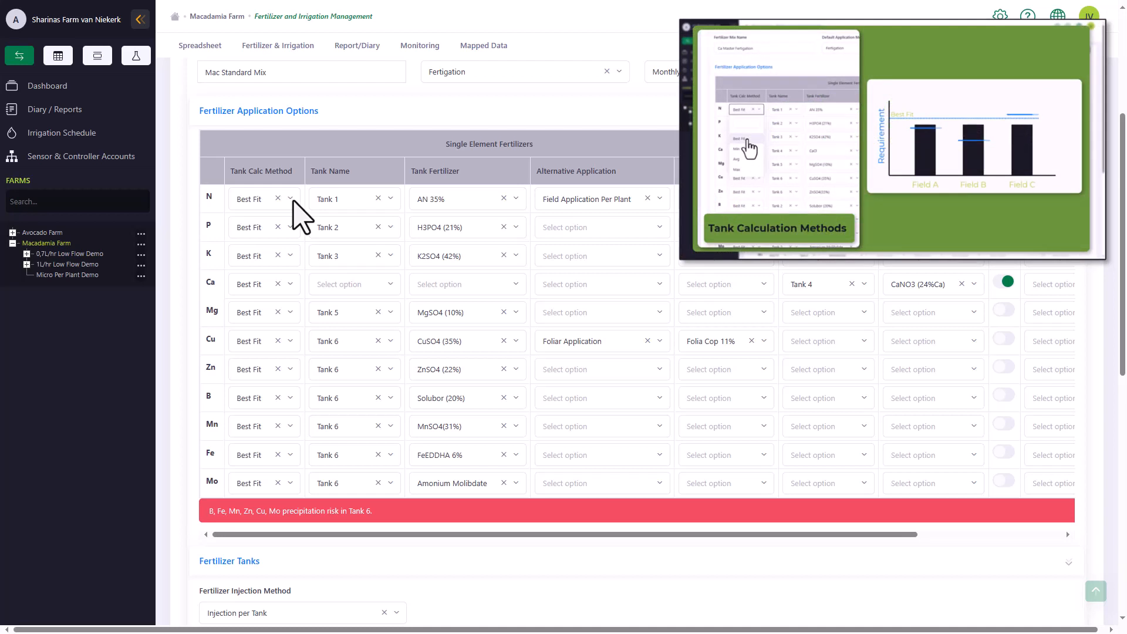
pyautogui.click(290, 198)
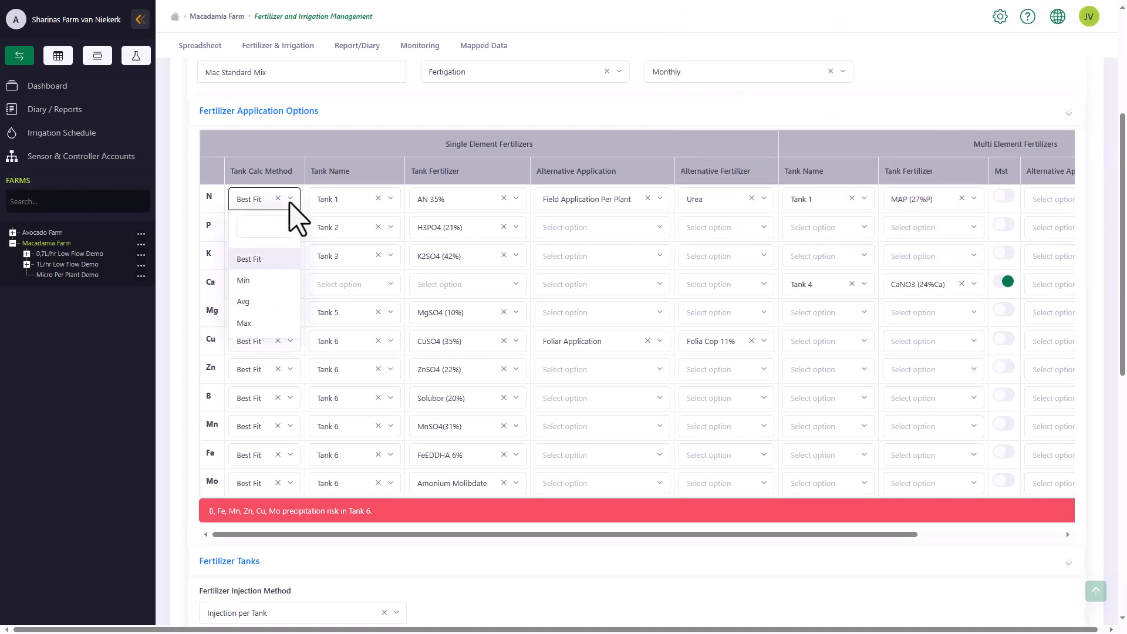
pyautogui.click(285, 265)
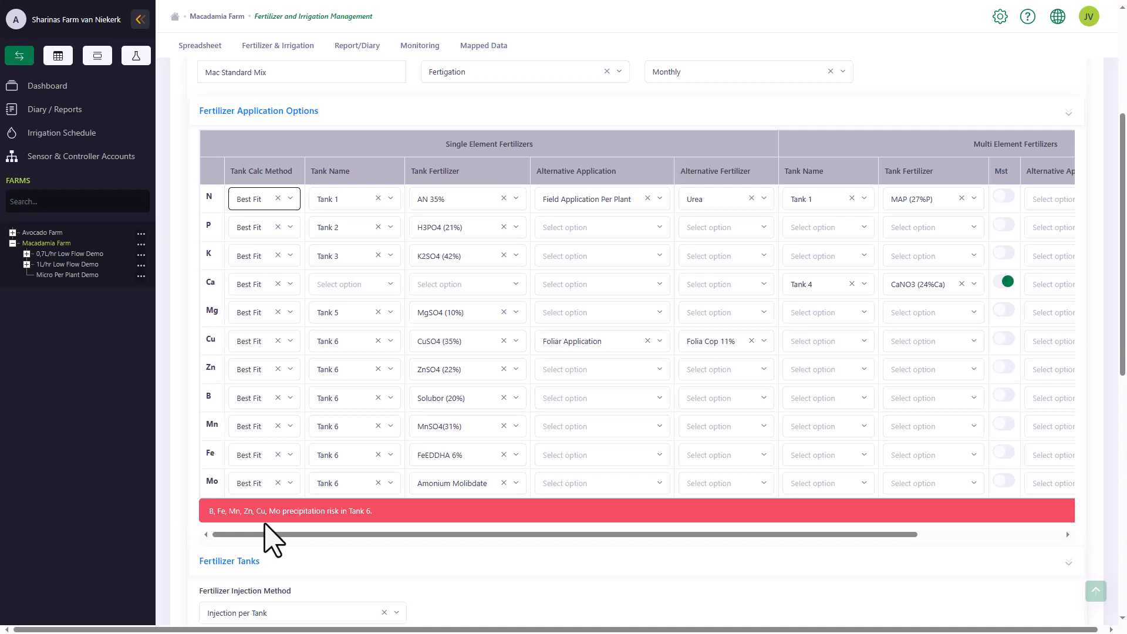
# Reassign the single-element tank of both boron and molybdenum to Tank 2
pyautogui.click(391, 398)
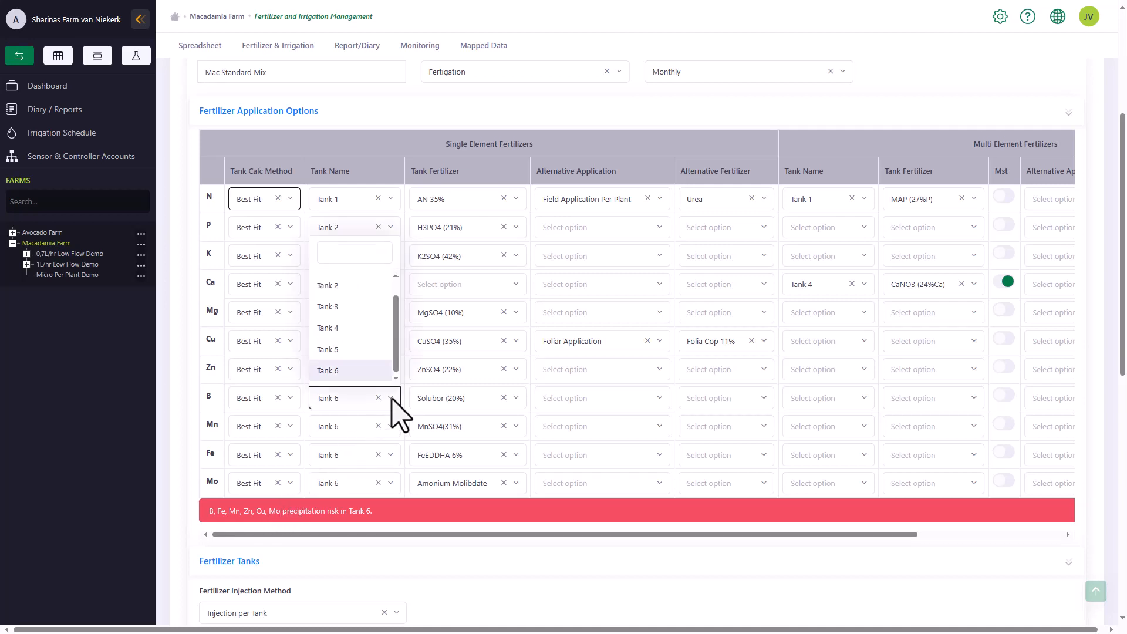
pyautogui.click(351, 286)
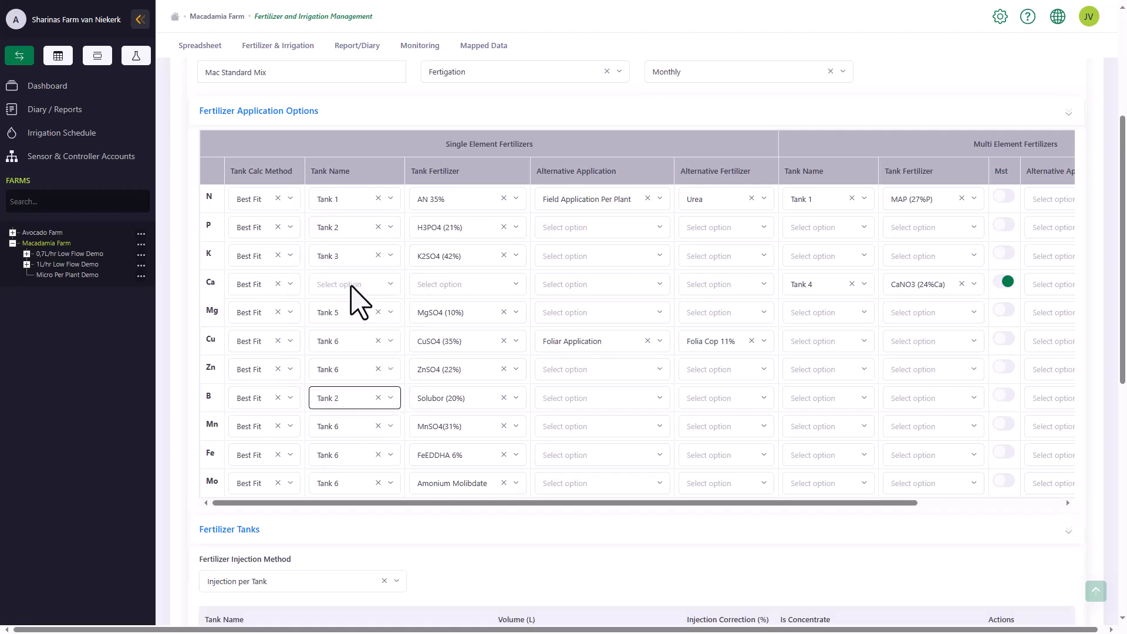
pyautogui.click(392, 483)
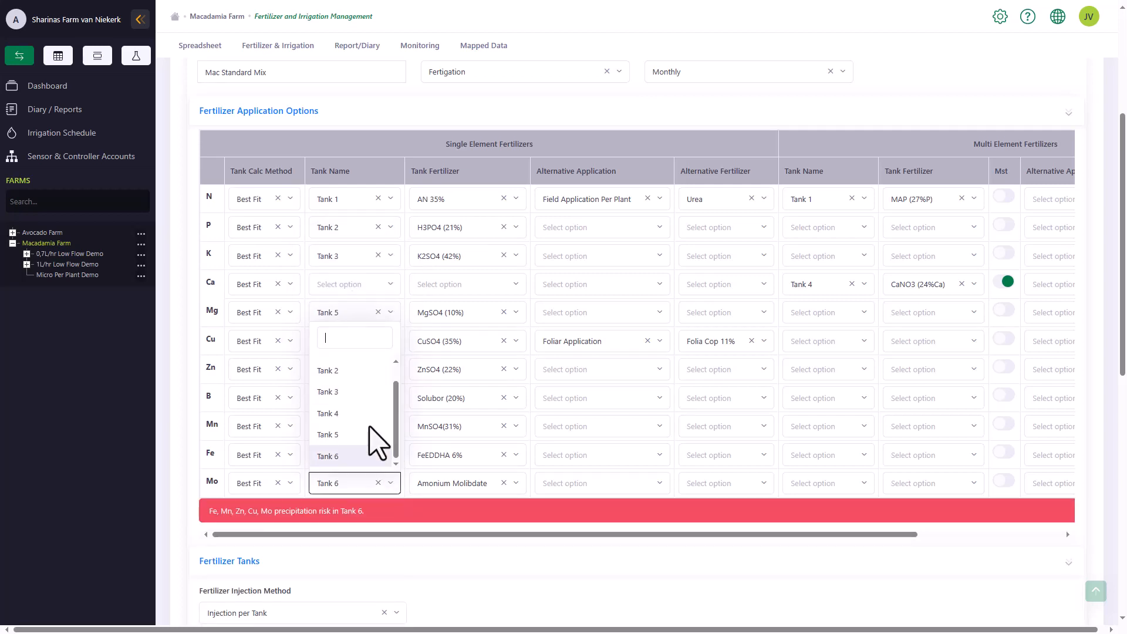
pyautogui.click(352, 373)
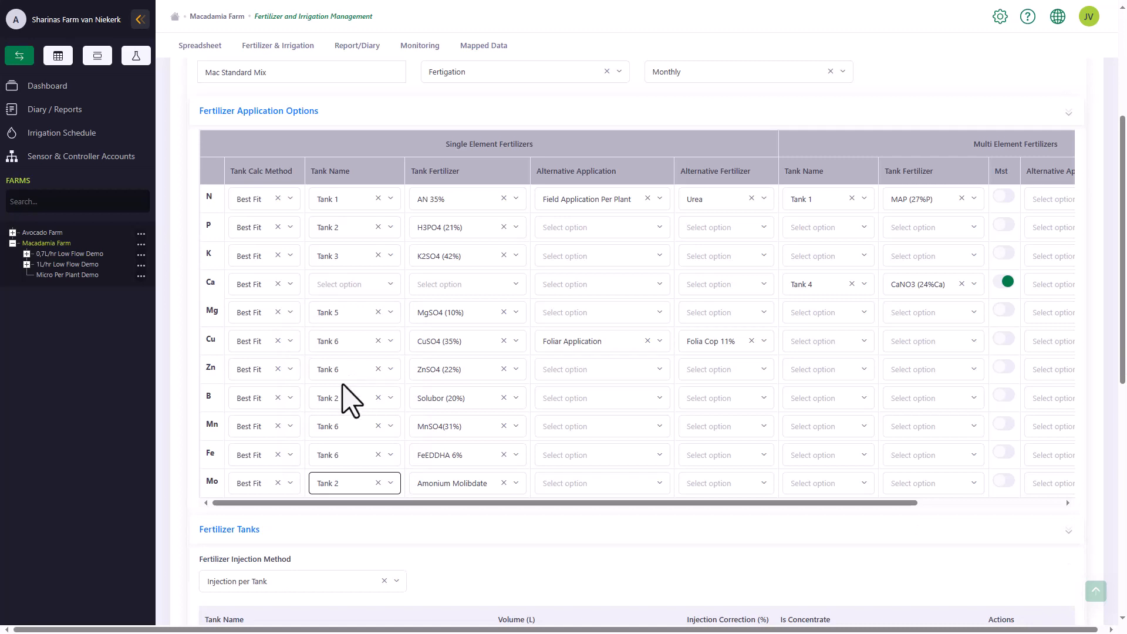
pyautogui.click(330, 516)
# Open the support documentation on fertilizer solubility and incompatibility
pyautogui.click(1028, 17)
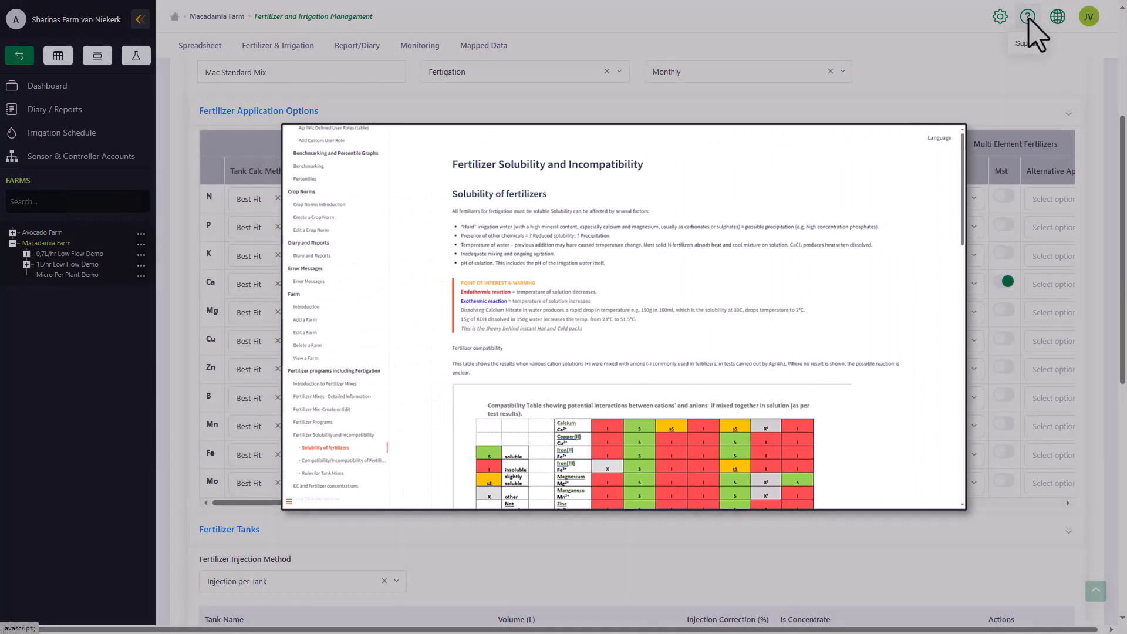
pyautogui.click(1028, 18)
# Save the Mac Standard Mix with its tank and fertilizer assignments
pyautogui.scroll(-7, 692, 277)
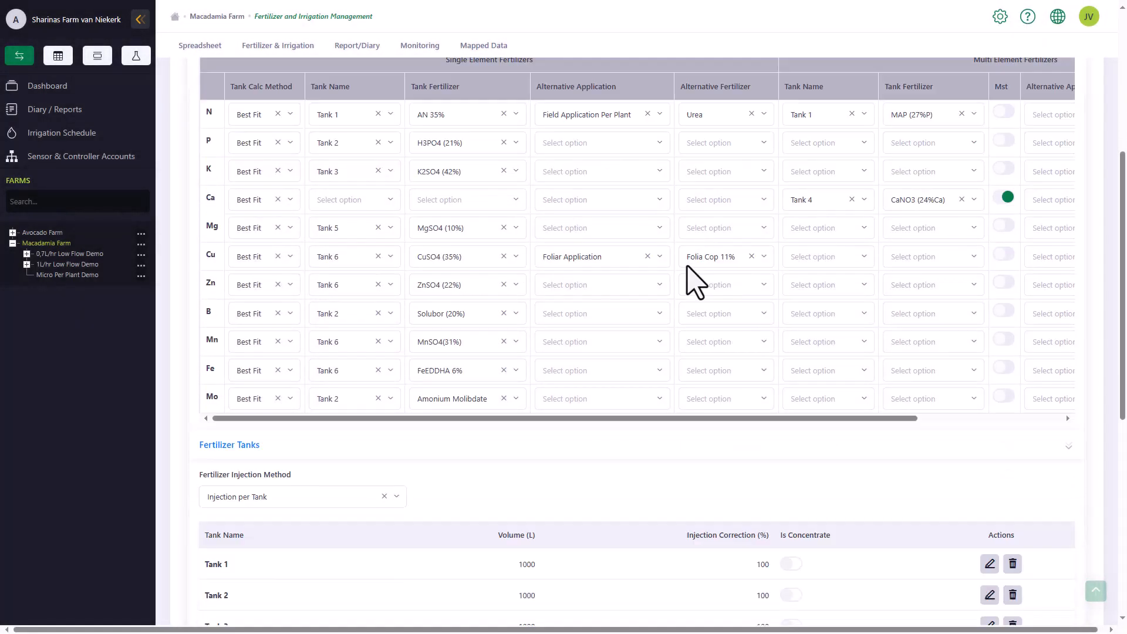
pyautogui.scroll(-3, 692, 276)
pyautogui.click(658, 383)
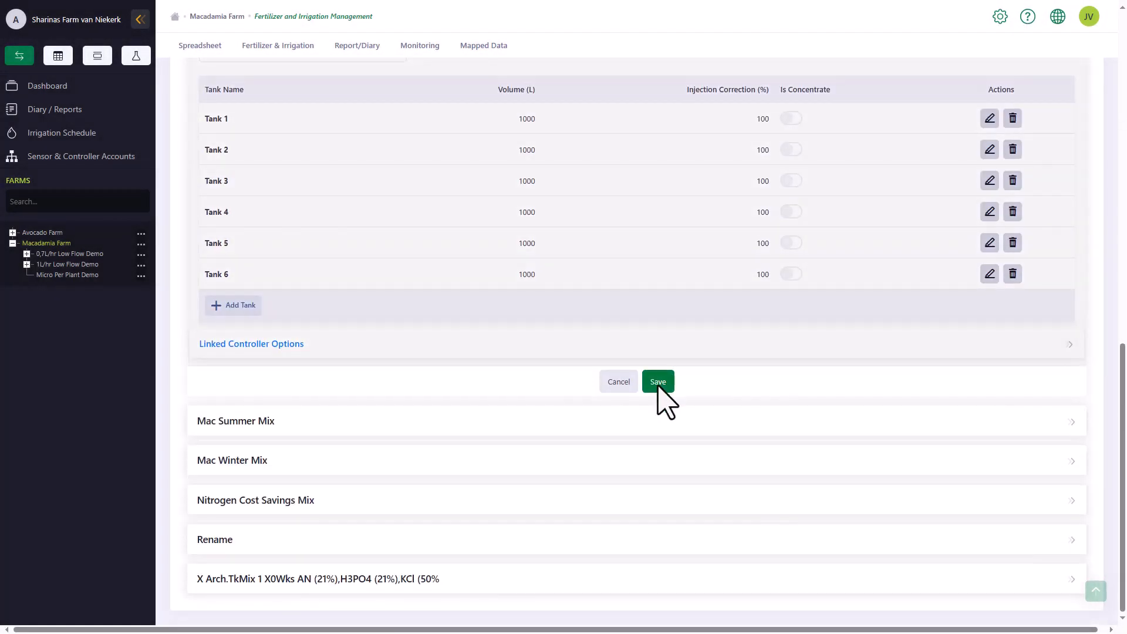
# Collapse the mix's Fertilizer Tanks section and examine the available controllers under Linked Controller Options without choosing one
pyautogui.scroll(4, 666, 403)
pyautogui.scroll(1, 668, 402)
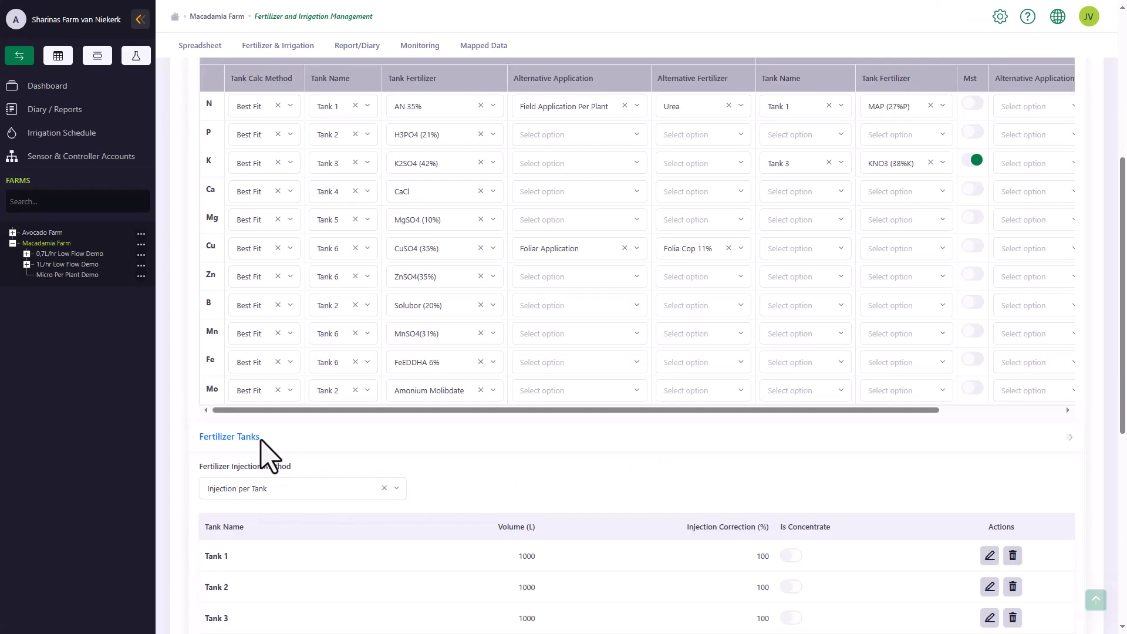
pyautogui.click(260, 440)
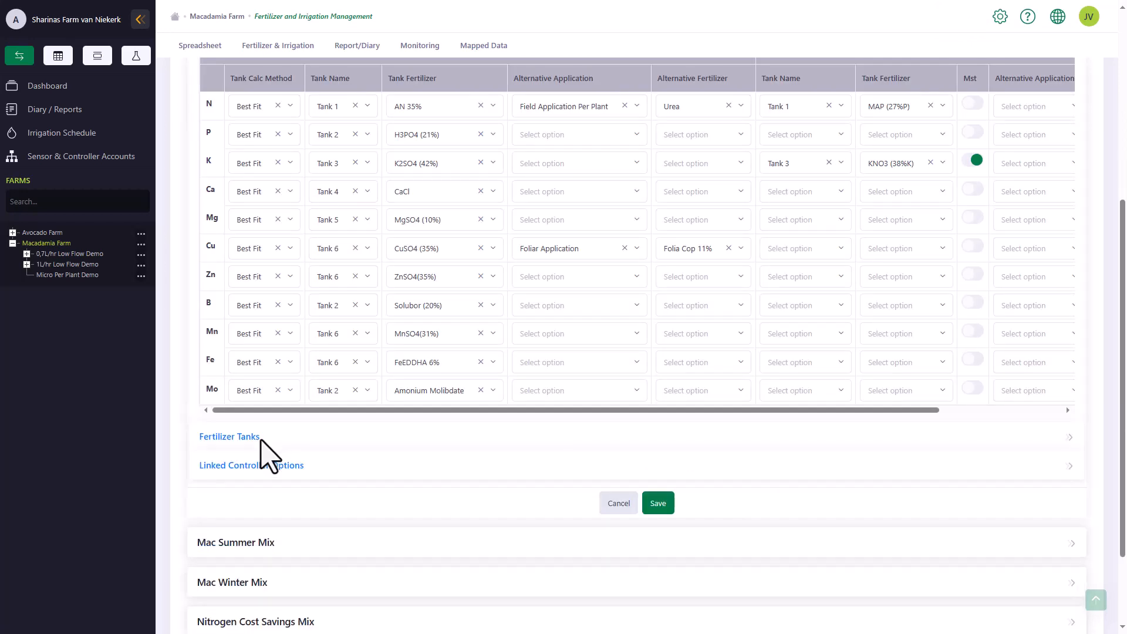
pyautogui.click(280, 464)
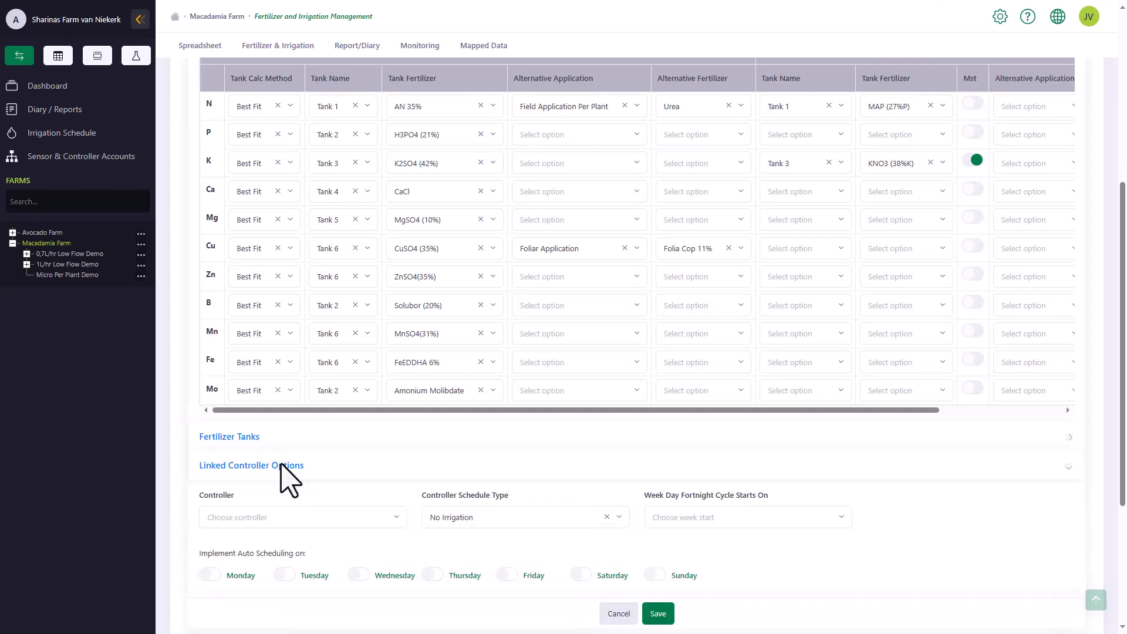
pyautogui.scroll(-3, 288, 458)
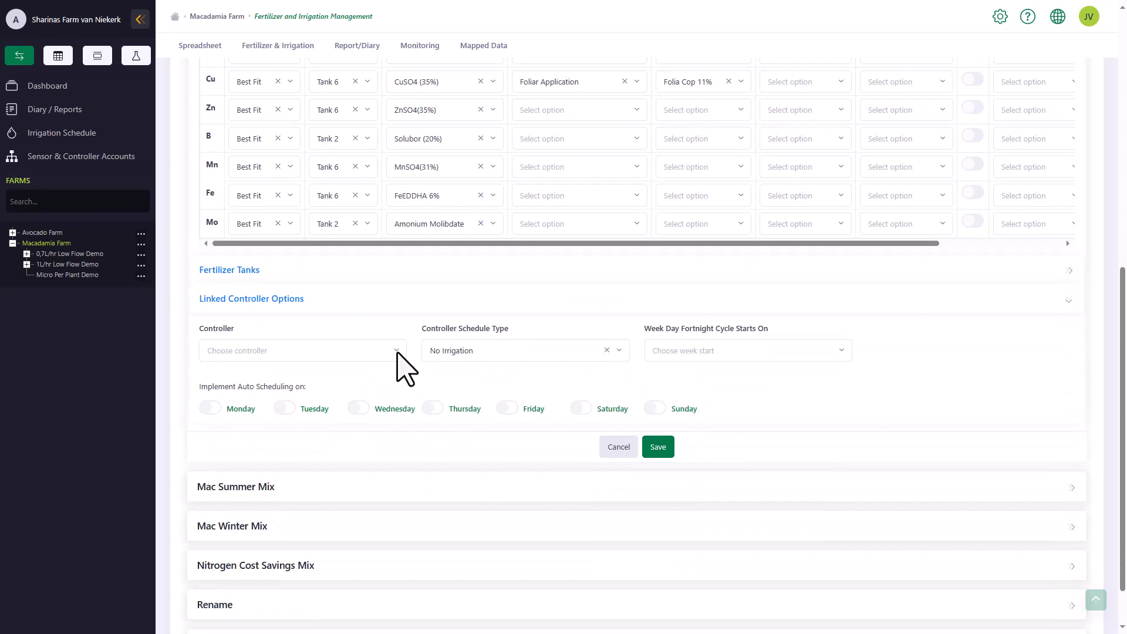
pyautogui.click(397, 352)
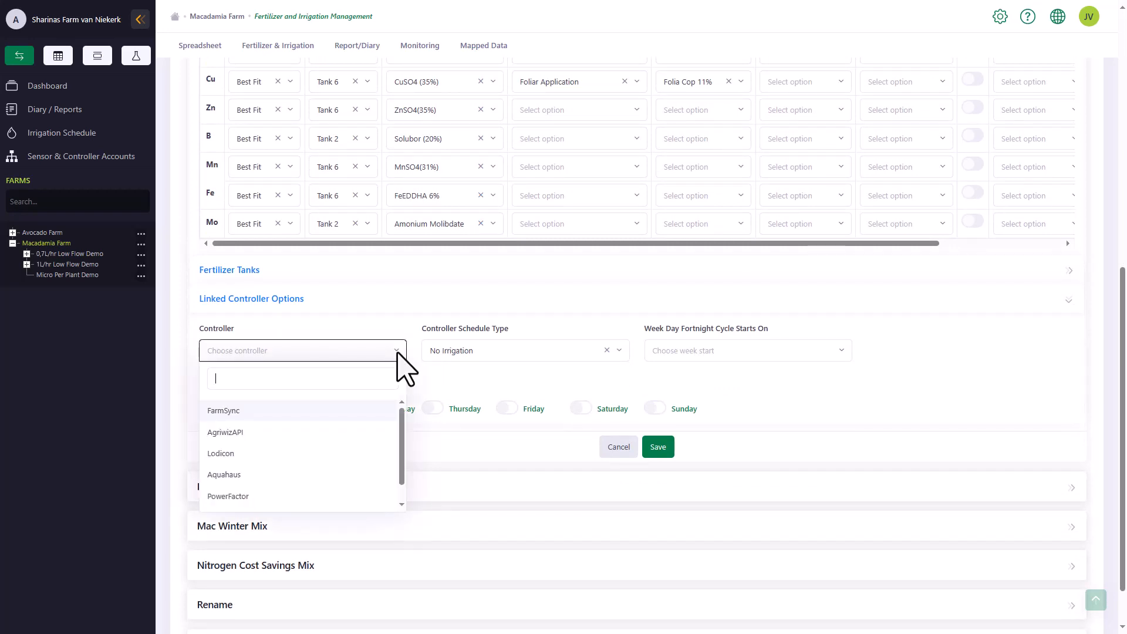
pyautogui.click(397, 351)
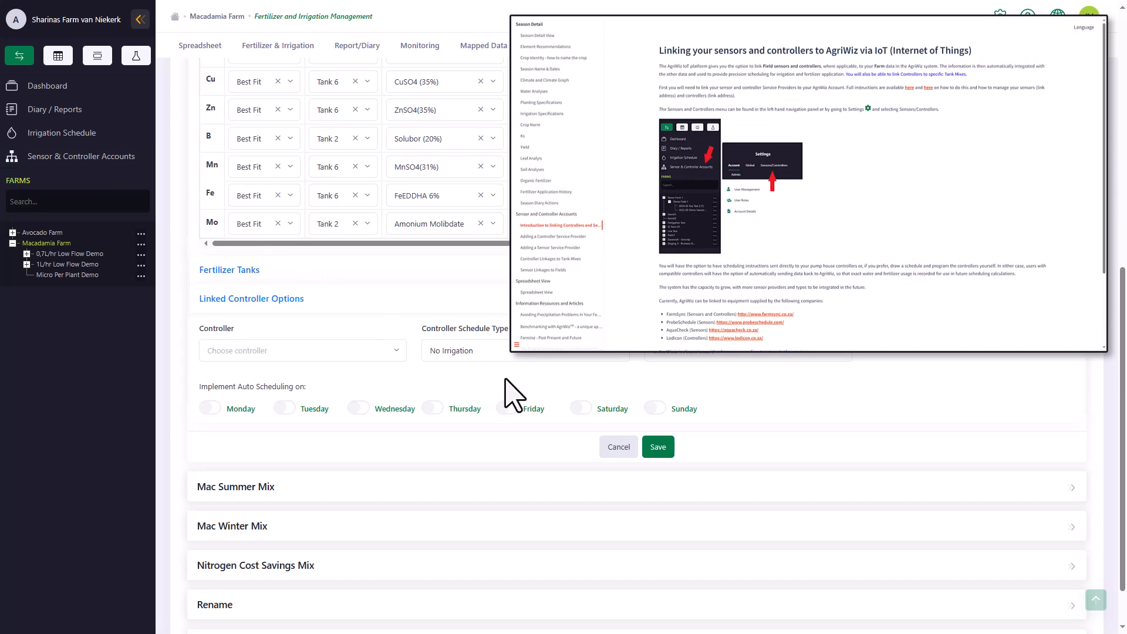
# Save the Mac Standard Mix again and open the page for linking mixes to seasons and creating fertilizer programs
pyautogui.click(651, 448)
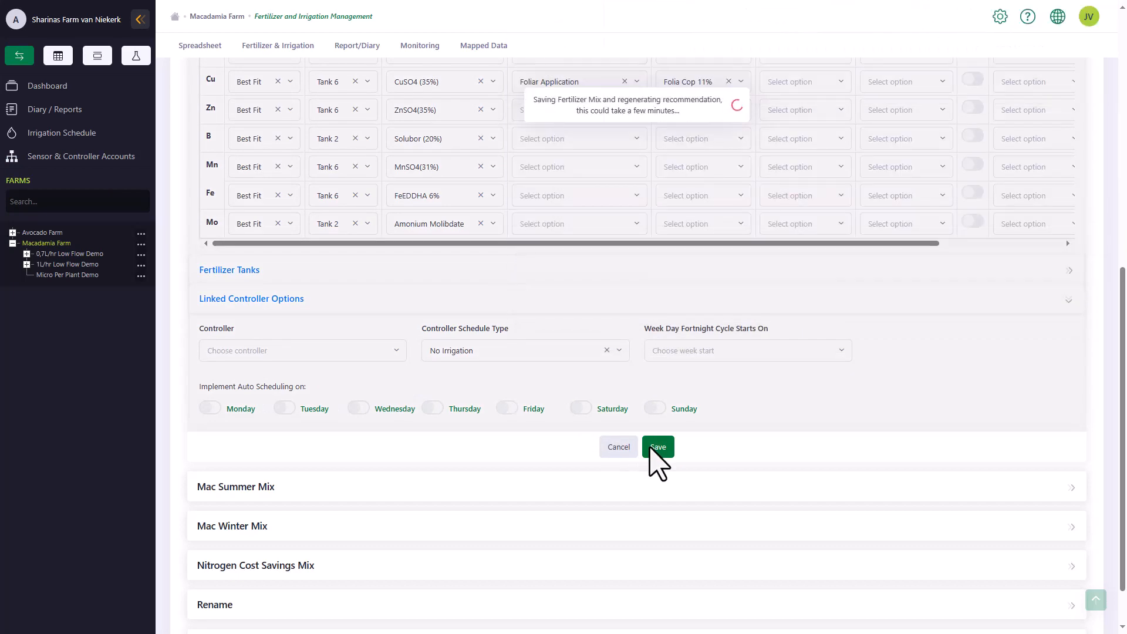
pyautogui.scroll(8, 651, 461)
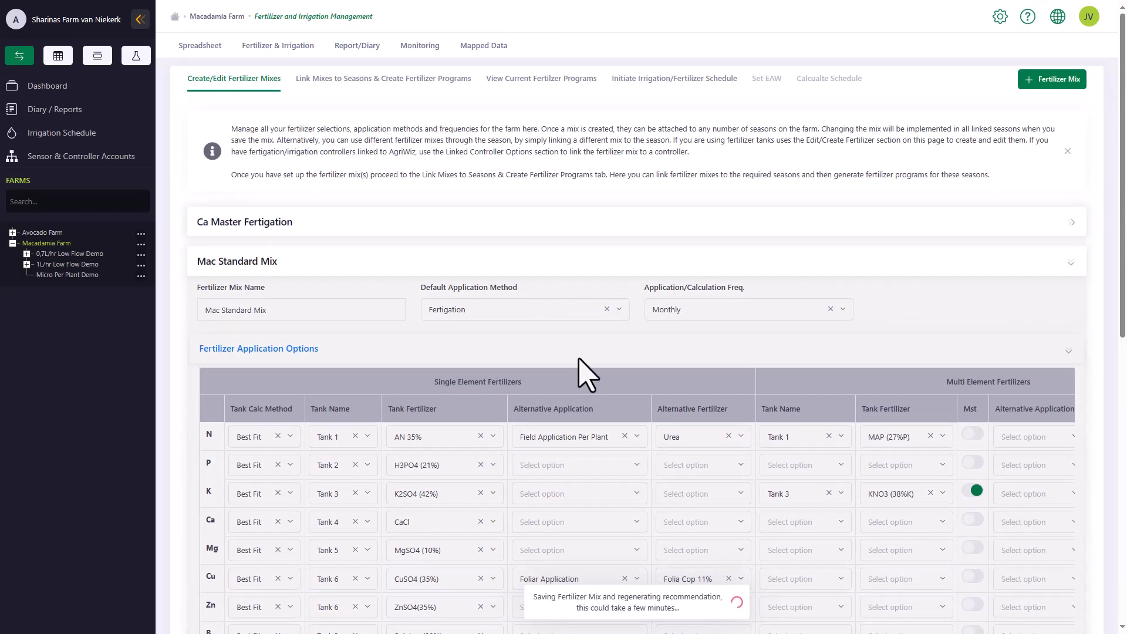
pyautogui.click(355, 82)
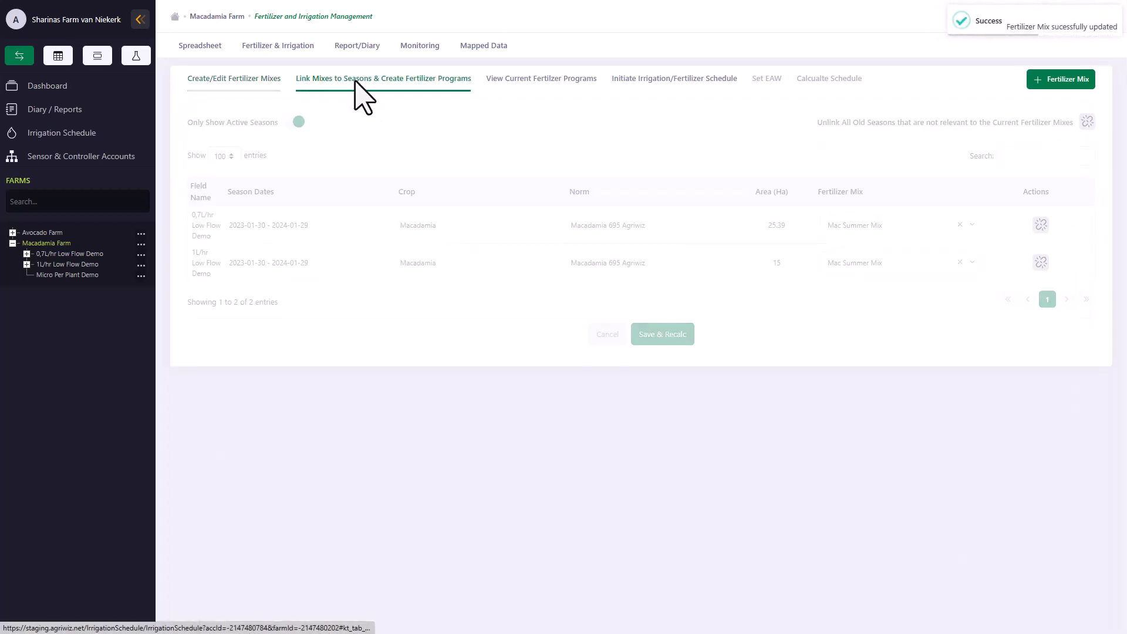